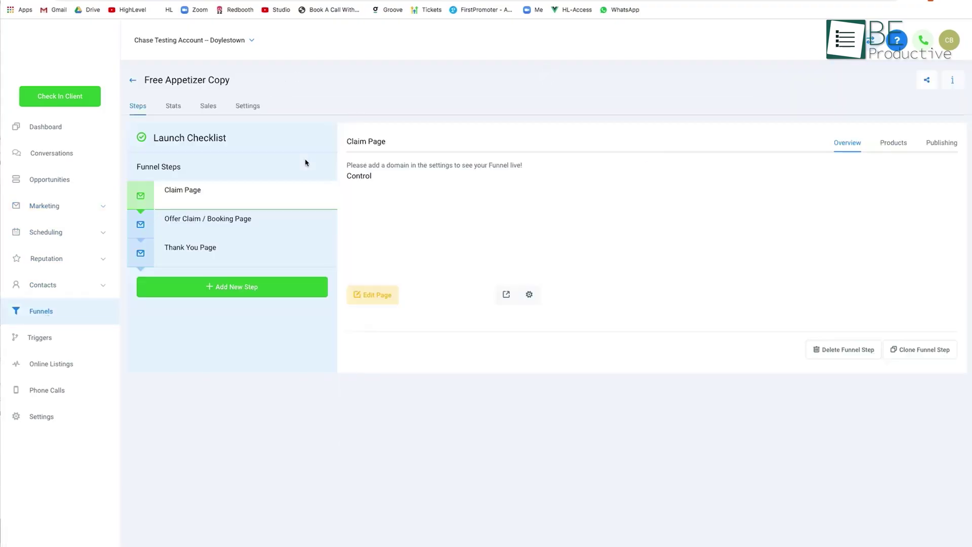
left_click(373, 293)
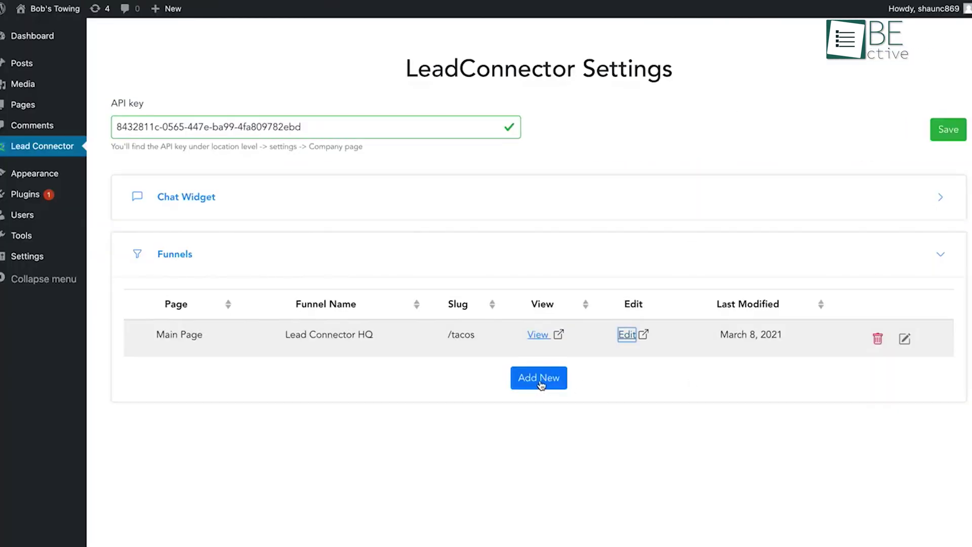
left_click(539, 377)
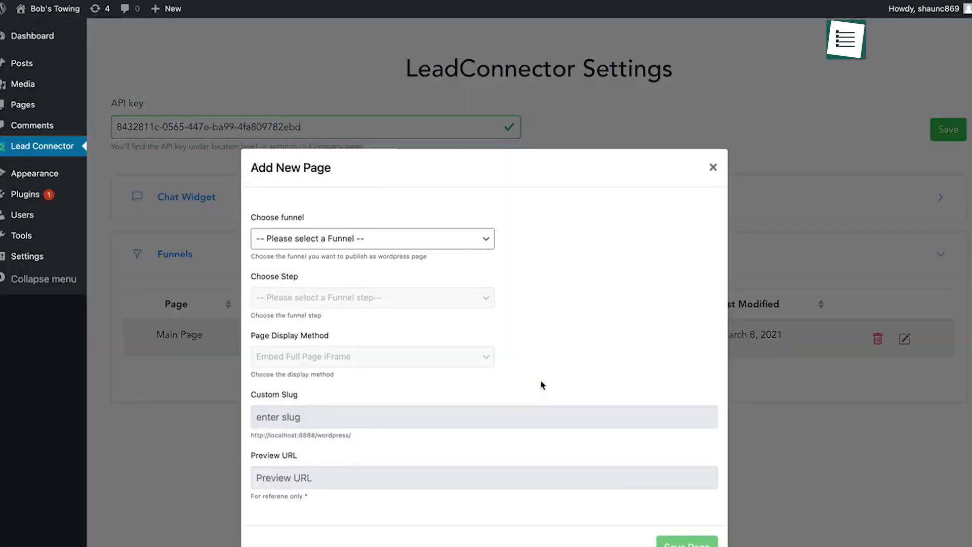
left_click(368, 238)
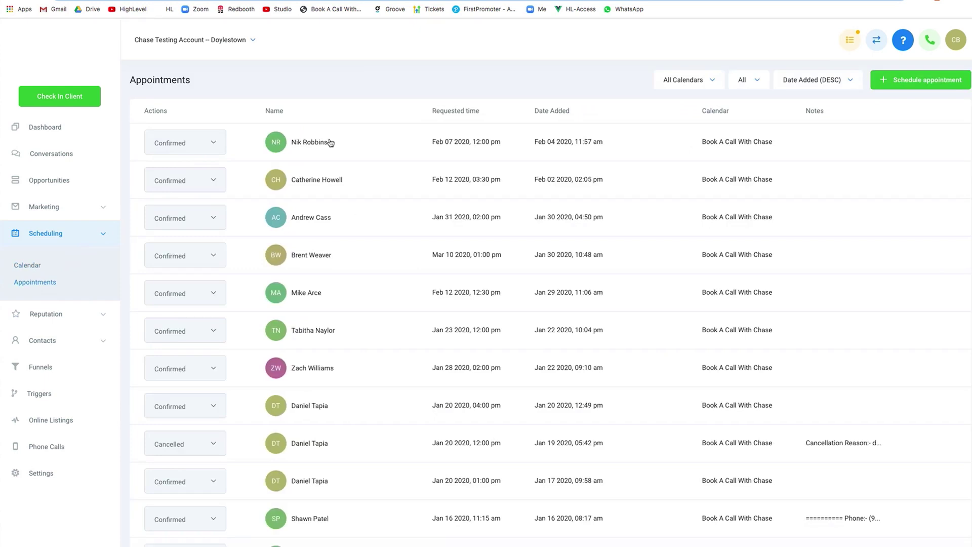
left_click(211, 143)
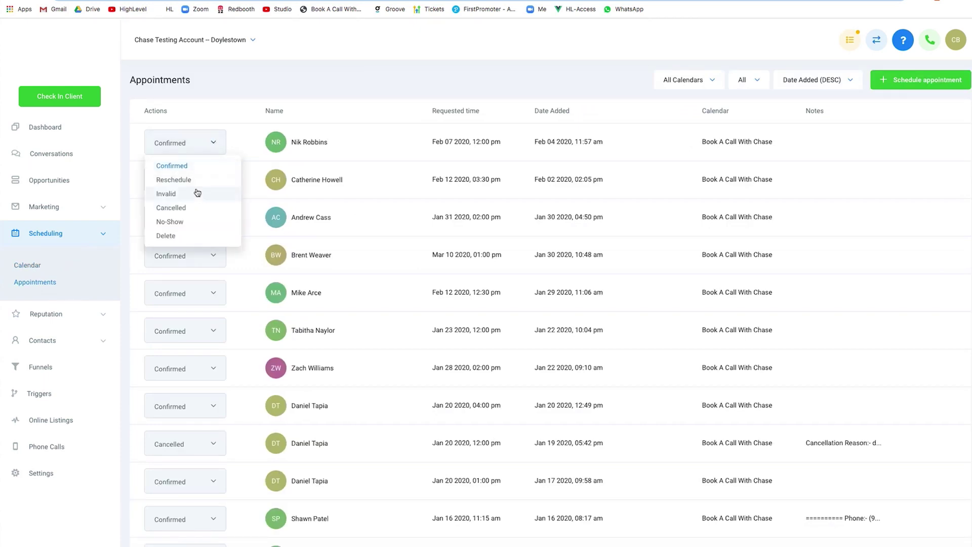
left_click(236, 131)
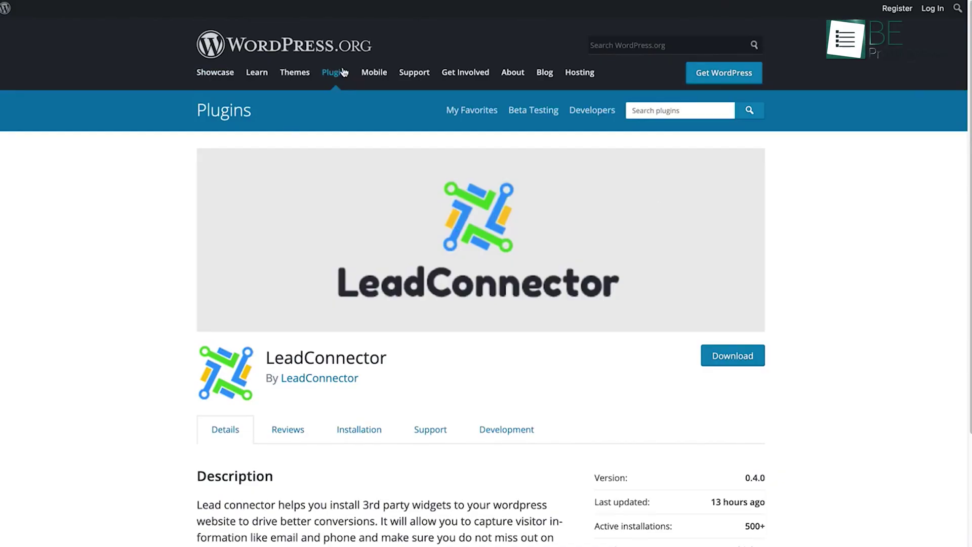
scroll(693, 320, "down", 3)
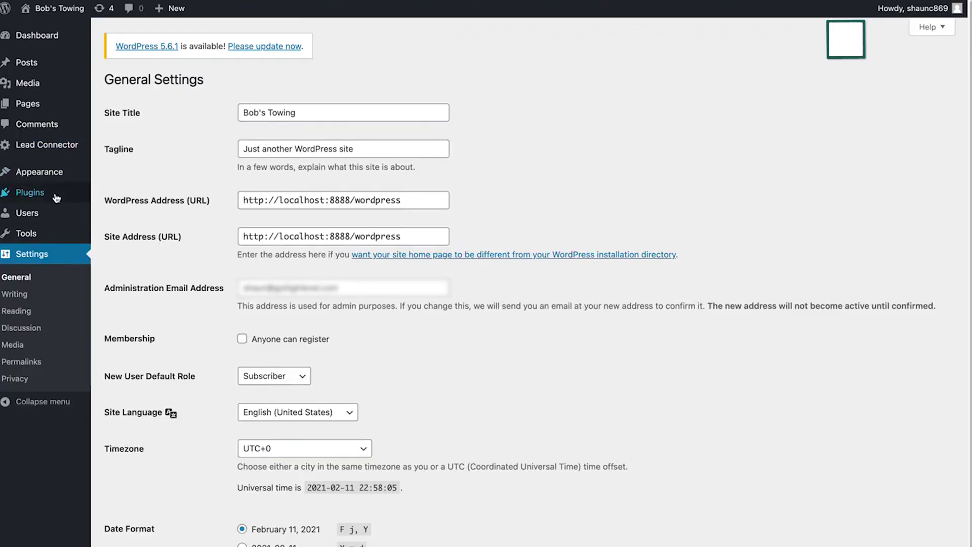
Filter WordPress installed plugins to Active and open the LeadConnector widget settings.
mouse_move(31, 192)
left_click(122, 194)
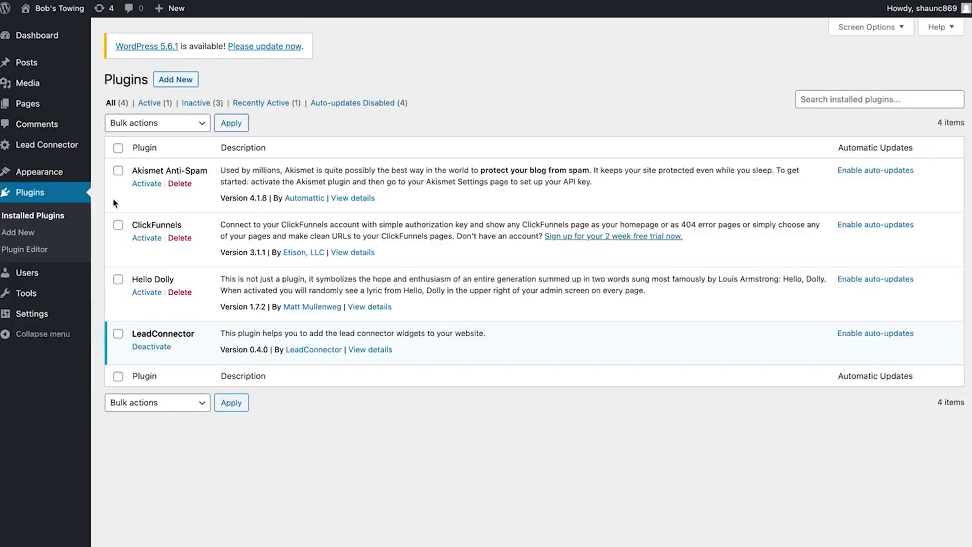
left_click(149, 103)
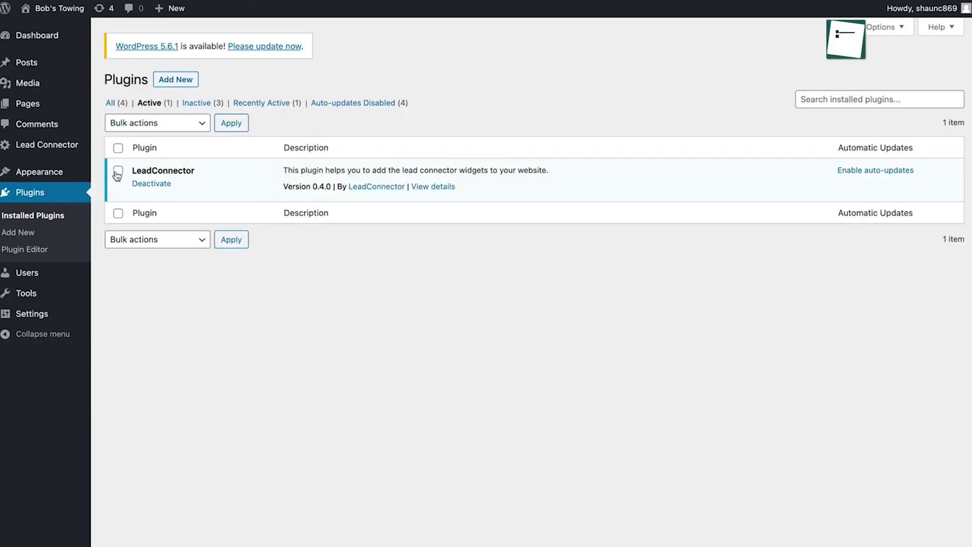
left_click(47, 144)
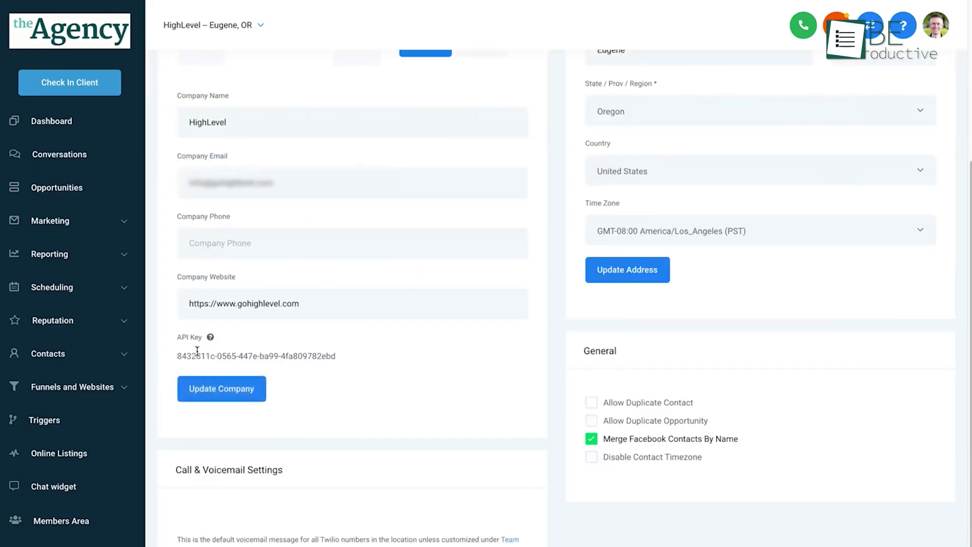
Copy the company API key and bring up the chat widget settings.
triple_click(196, 355)
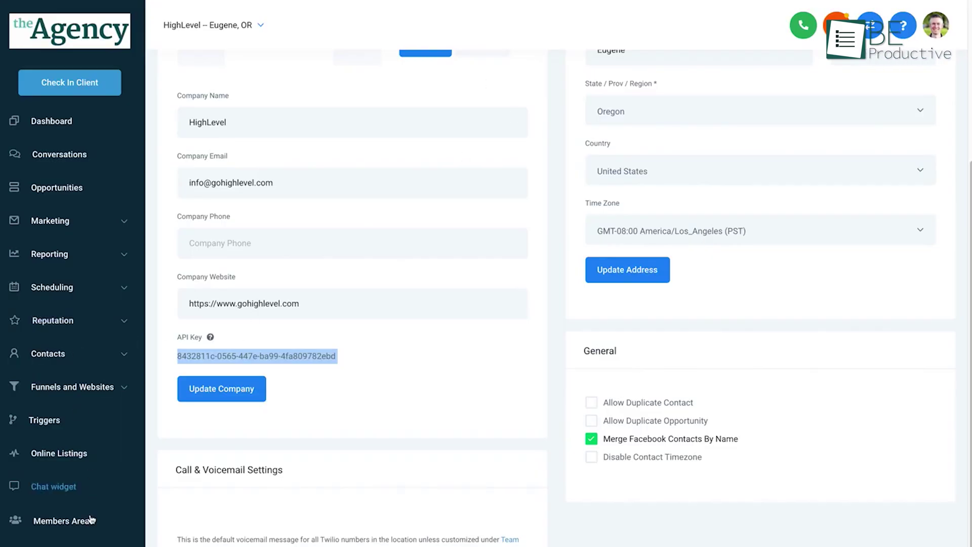
left_click(76, 484)
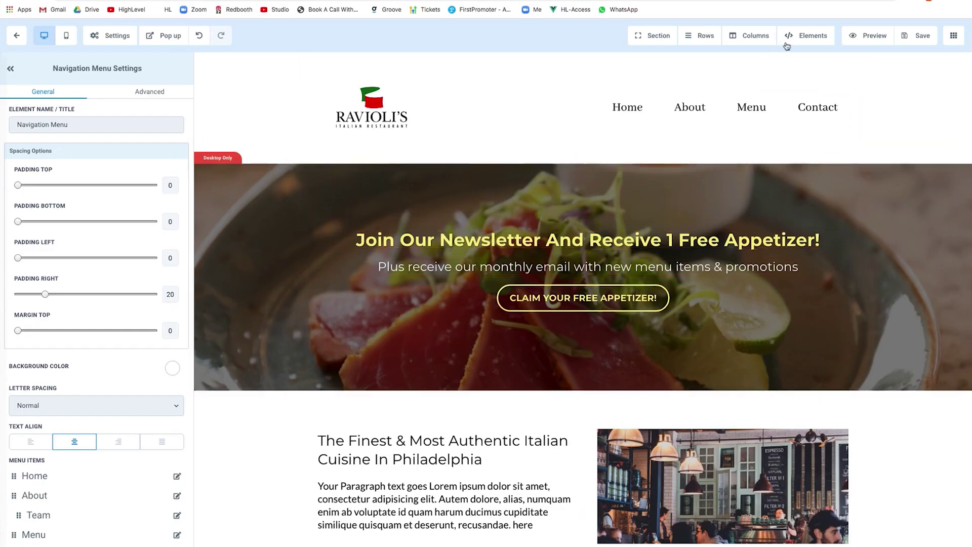
Add the Drop Down Tester custom field below the file upload in the Claim form.
left_click(805, 35)
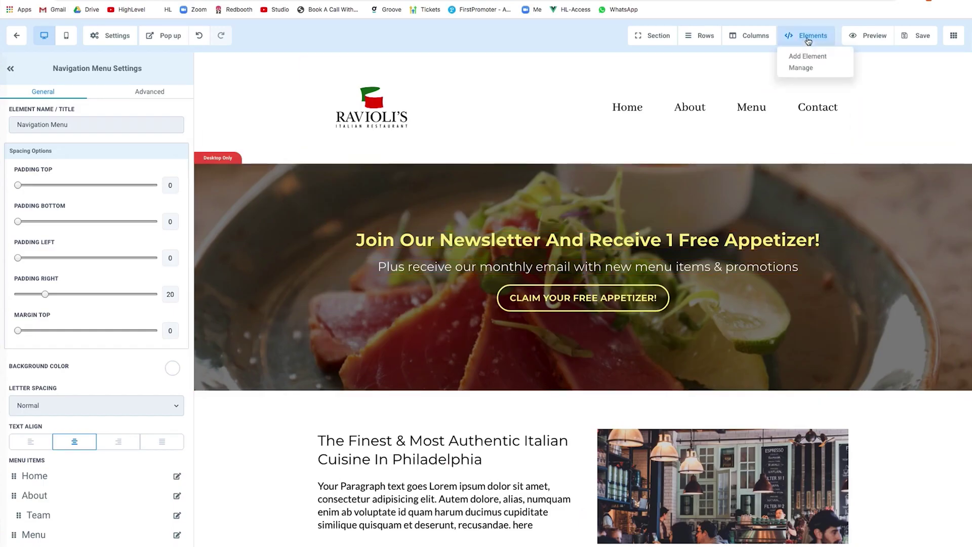
left_click(810, 56)
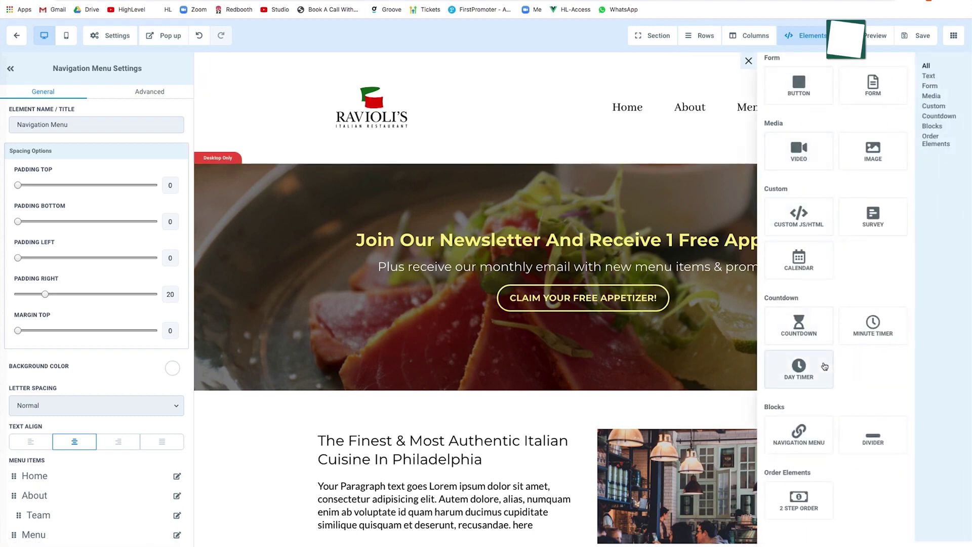
scroll(824, 367, "up", 1)
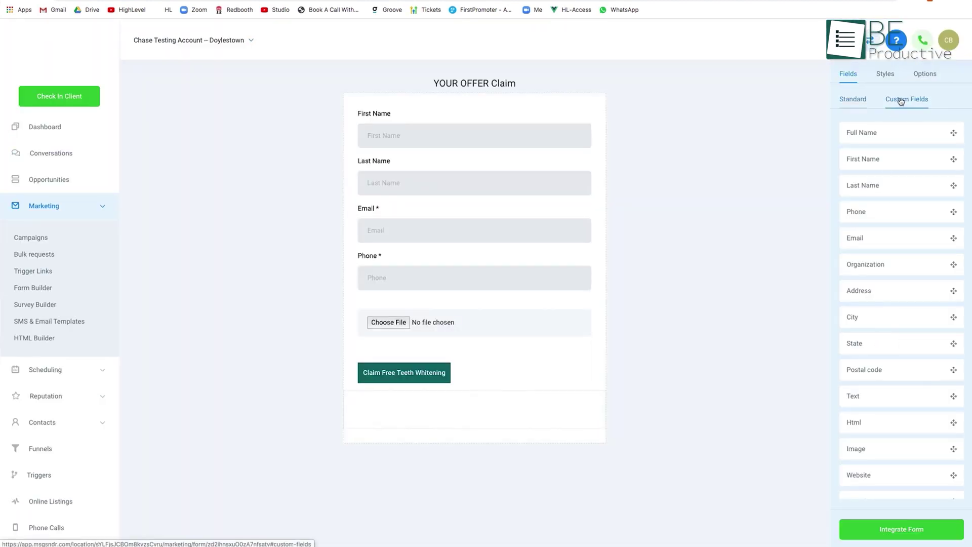
left_click(906, 99)
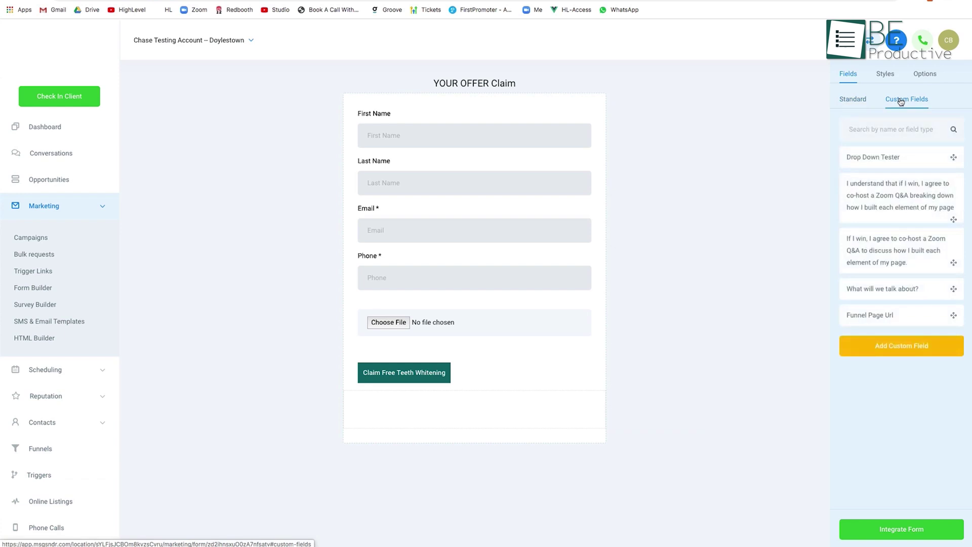
left_click_drag(765, 173, 456, 346)
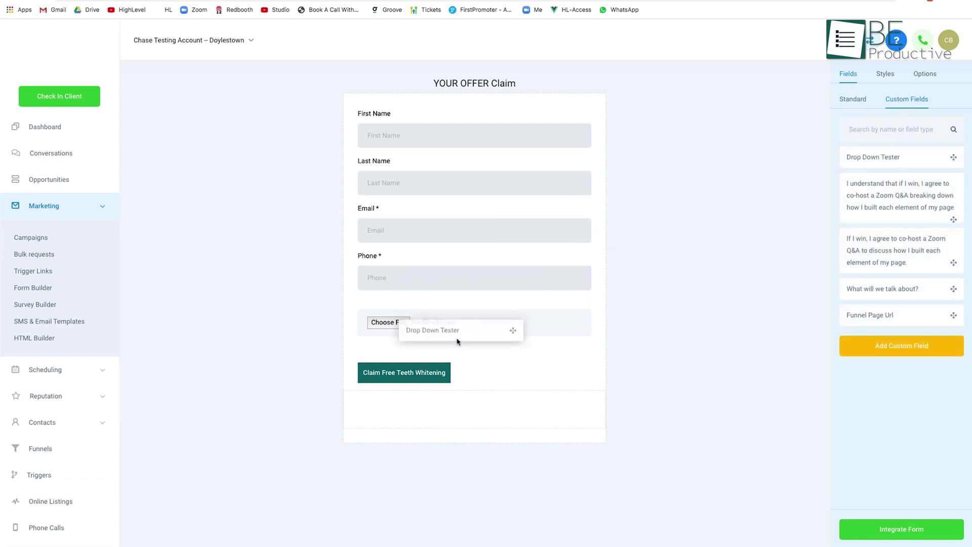
left_click(885, 72)
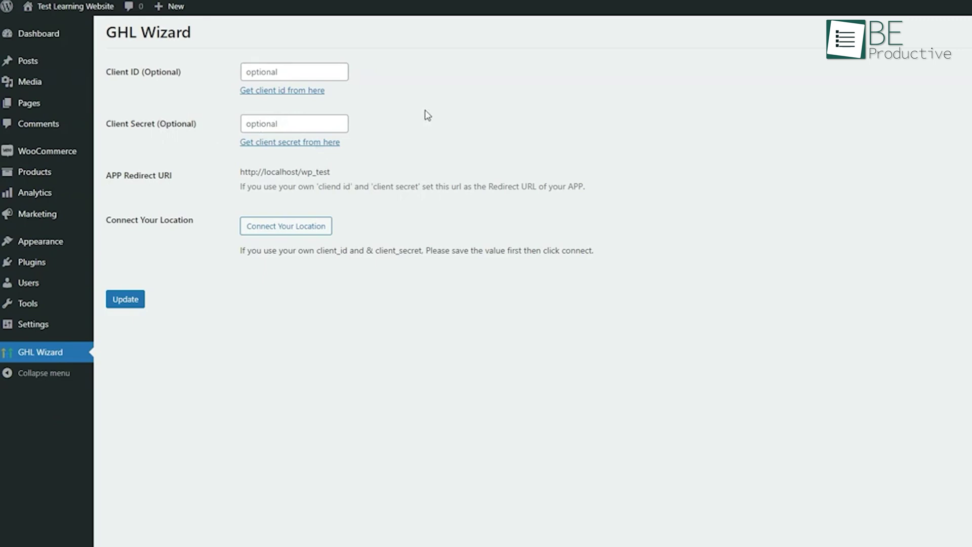
Connect the site to a location, preview mobile layout and the exit popup, then return to desktop.
left_click(292, 228)
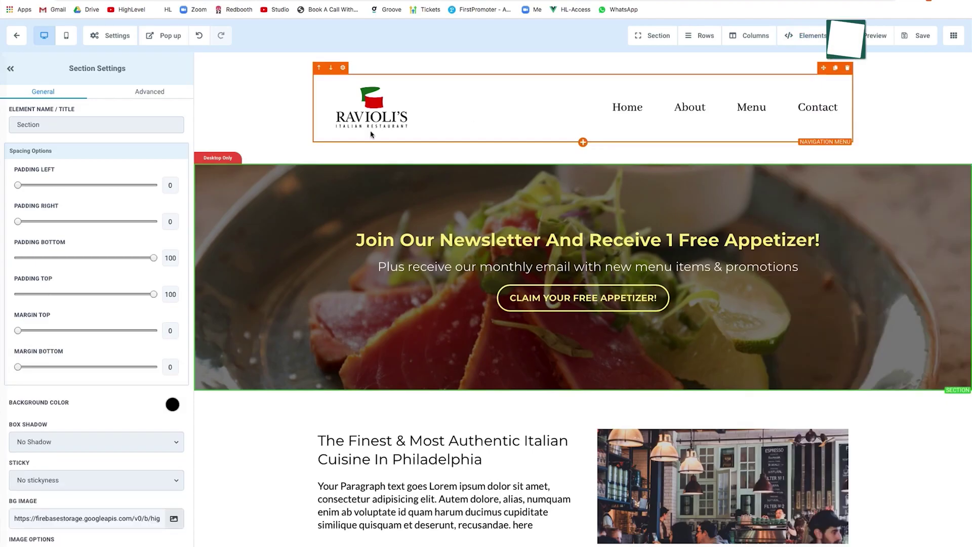
left_click(67, 36)
scroll(585, 266, "down", 5)
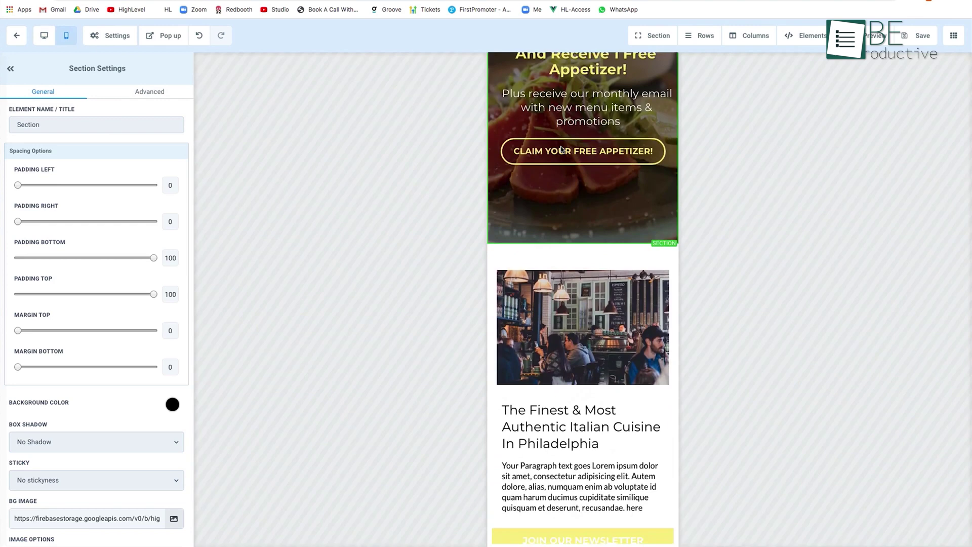
scroll(584, 266, "up", 4)
left_click(658, 74)
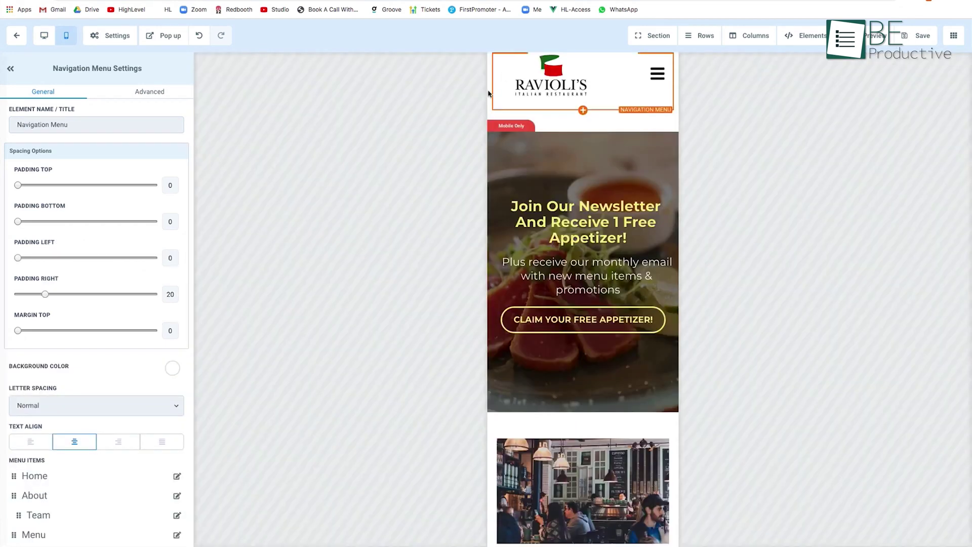
left_click(170, 36)
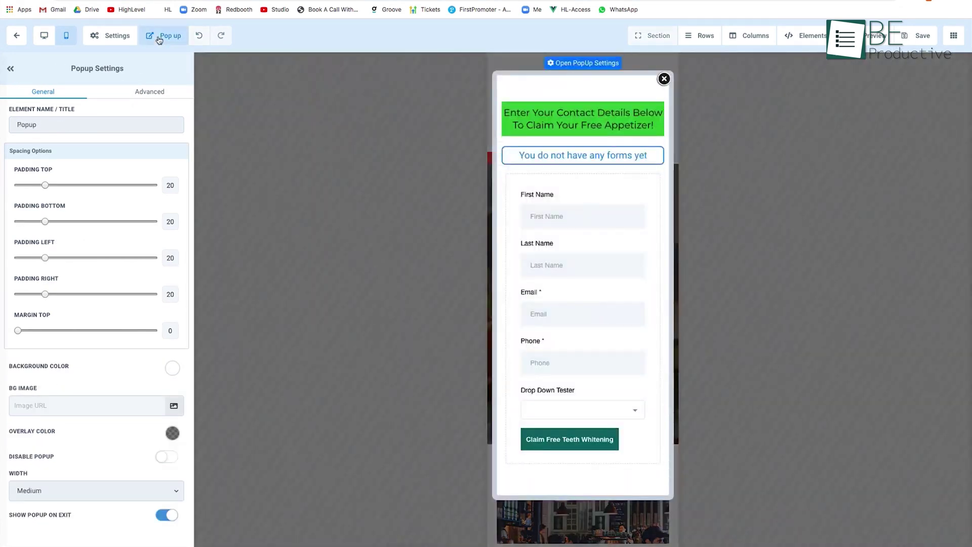
left_click(166, 36)
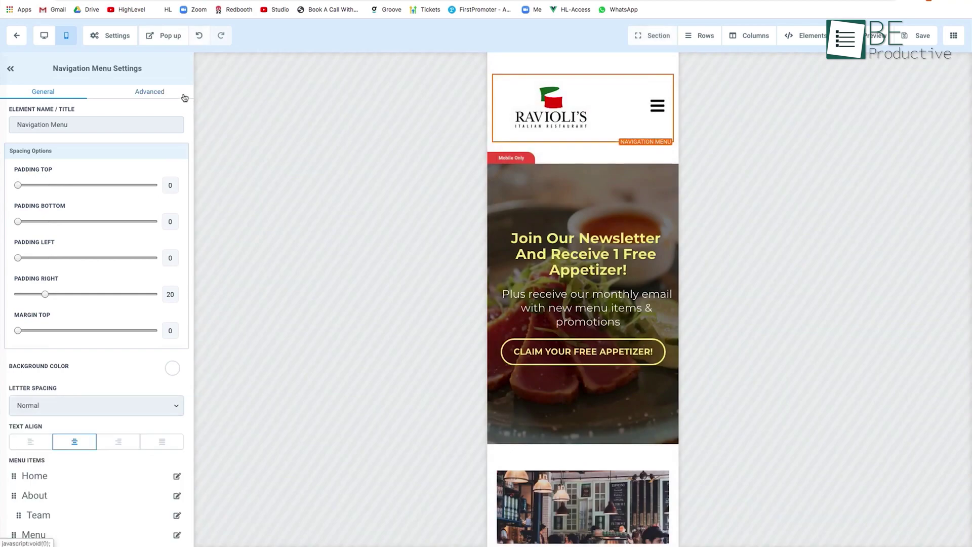
left_click(44, 36)
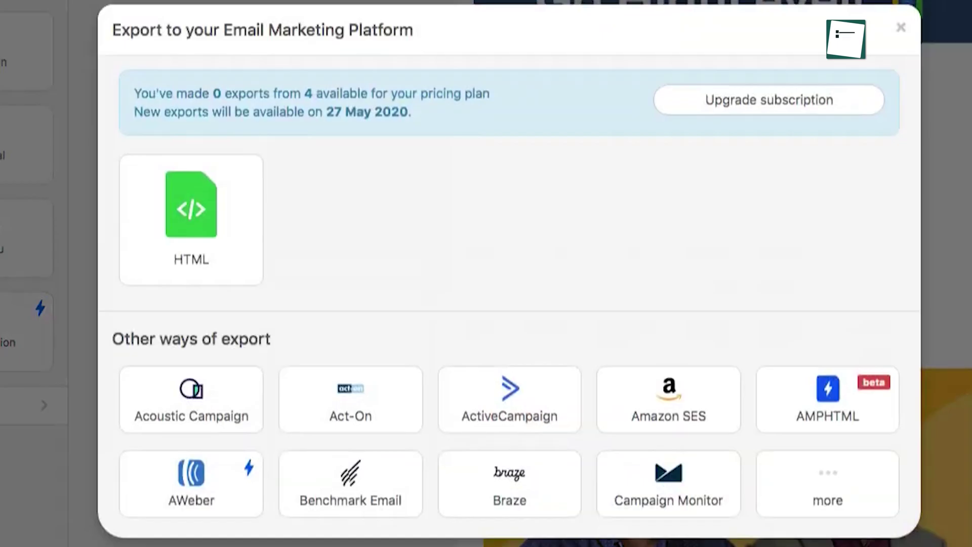
Export the Weekly Roundup design as HTML and view it rendered in the GoHighLevel email.
left_click(204, 196)
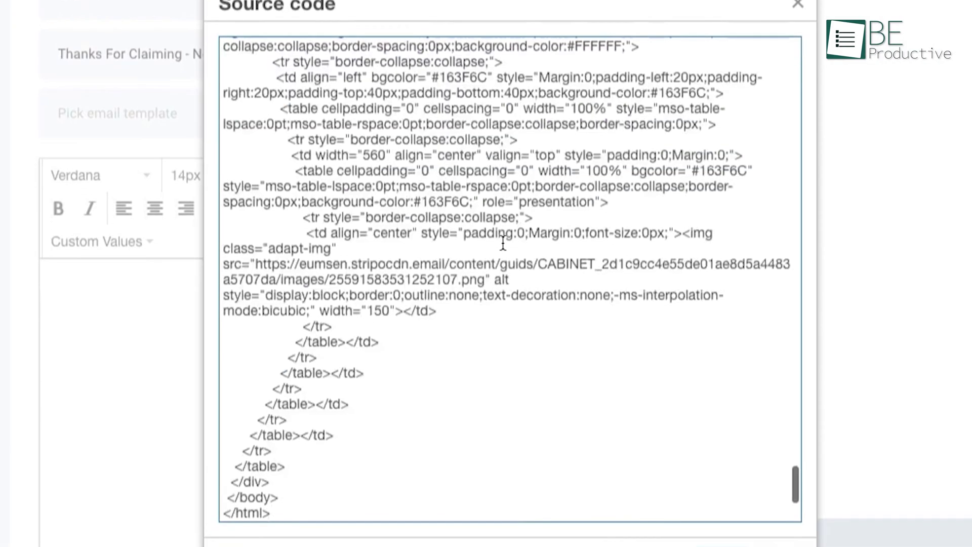
left_click(722, 516)
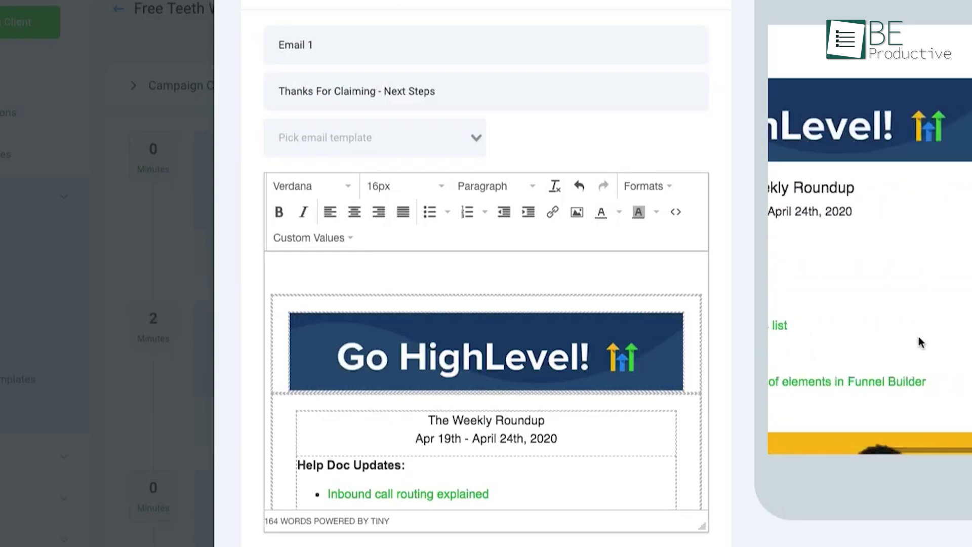
scroll(491, 410, "down", 2)
scroll(468, 409, "up", 2)
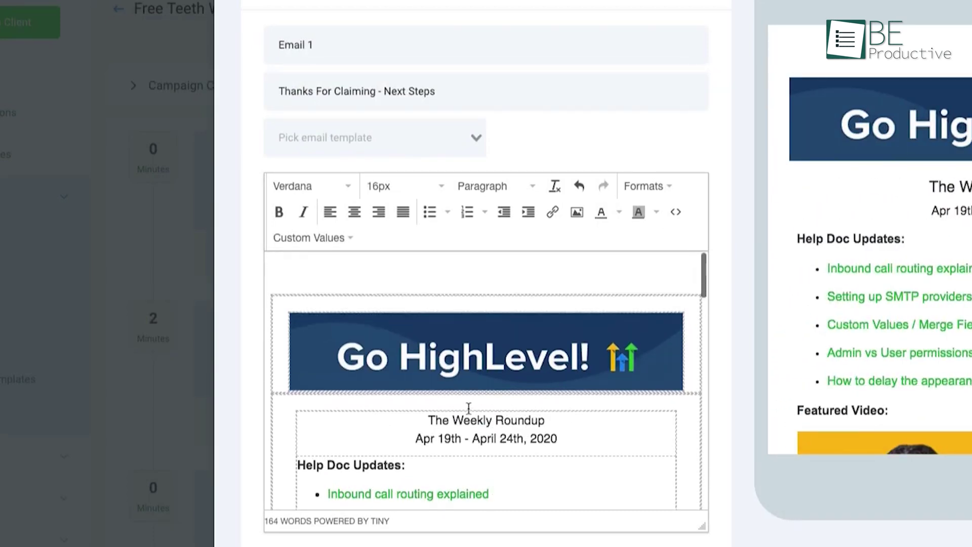
scroll(408, 370, "down", 3)
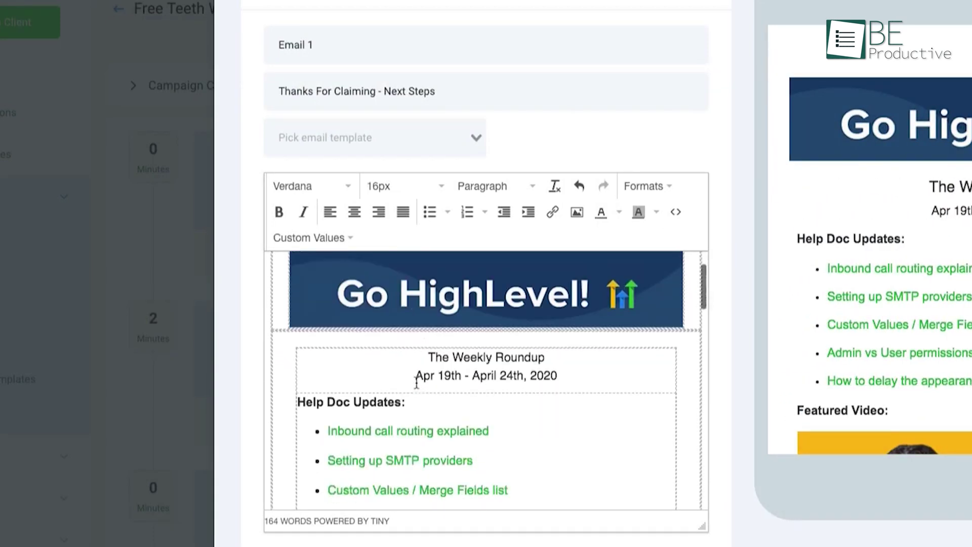
scroll(408, 369, "down", 3)
scroll(408, 369, "down", 2)
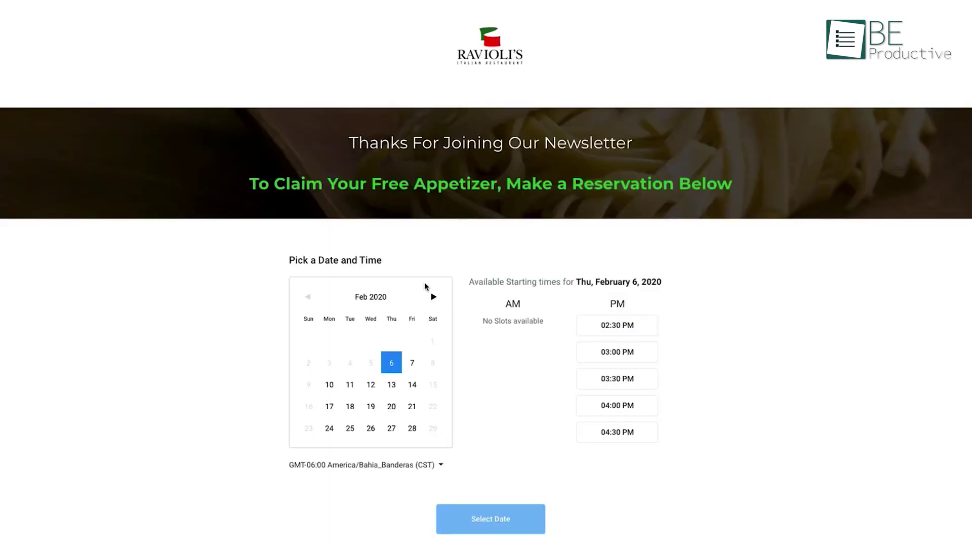
Book Friday, February 7, 2020 at 01:30 PM and confirm the selection.
left_click(411, 362)
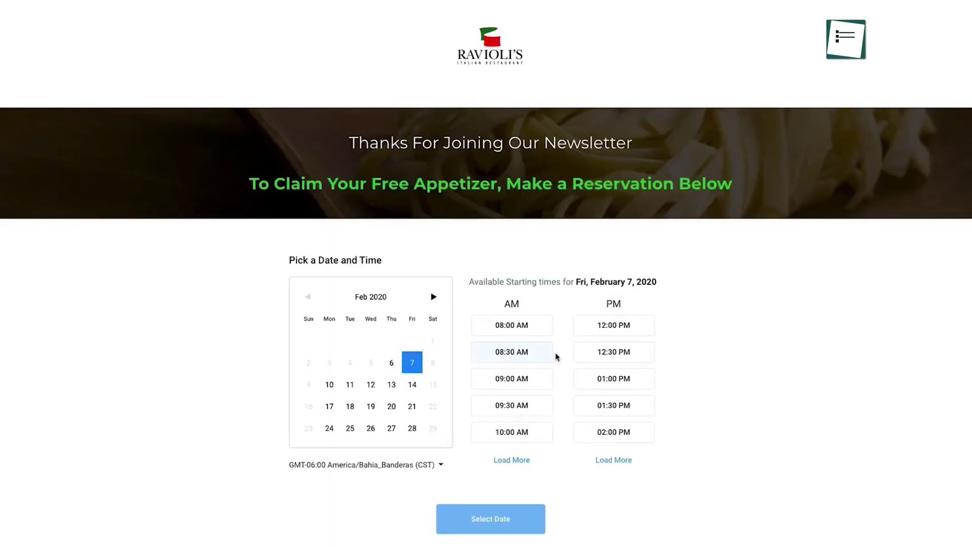
left_click(622, 407)
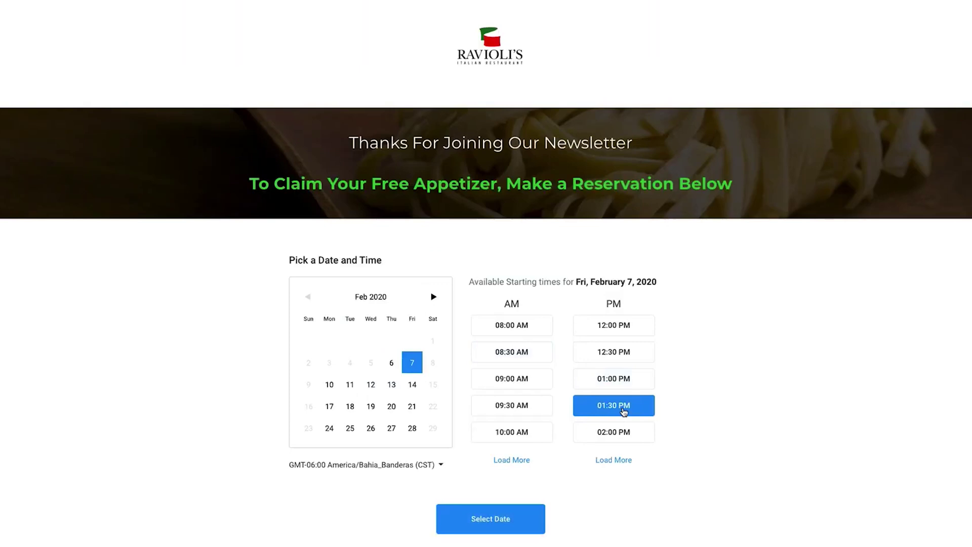
left_click(513, 517)
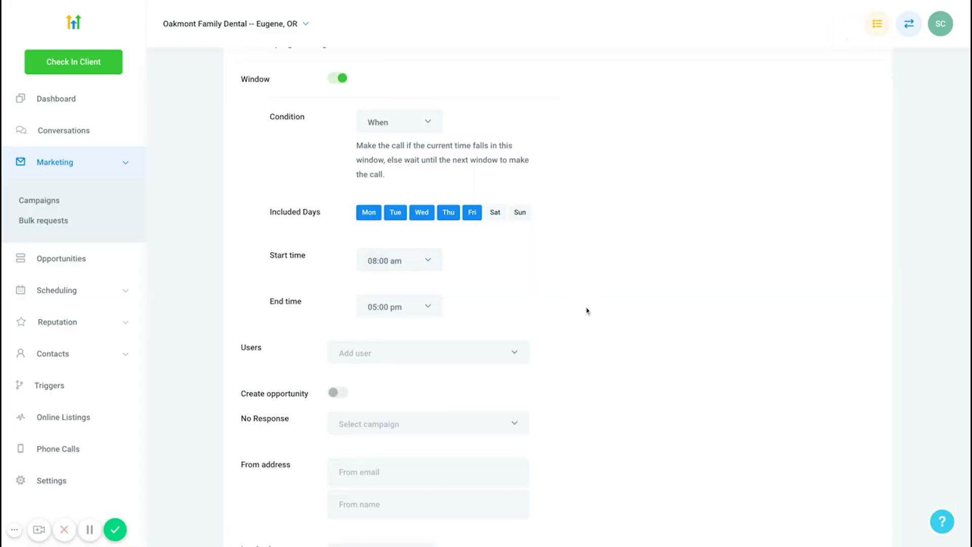
scroll(586, 311, "down", 5)
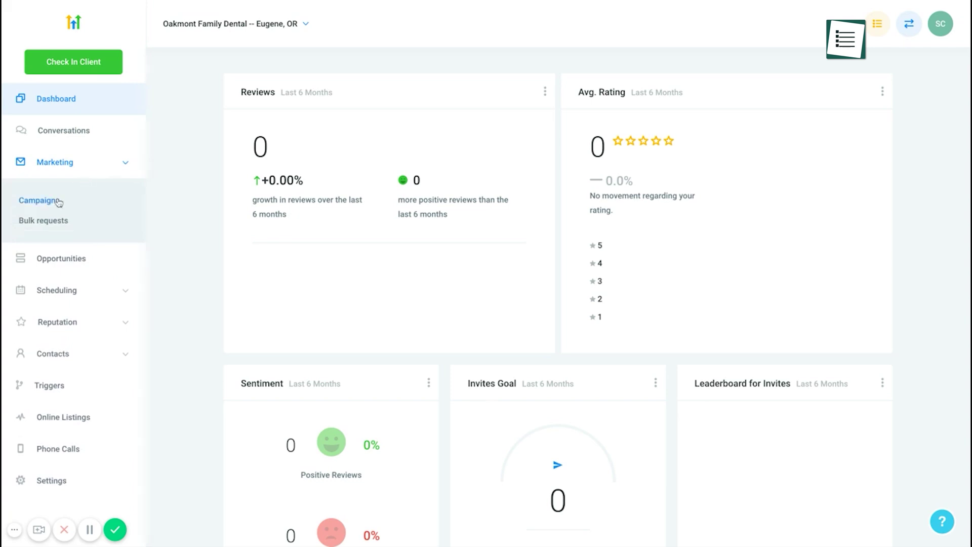
Go to Marketing > Campaigns for Oakmont Family Dental.
left_click(39, 201)
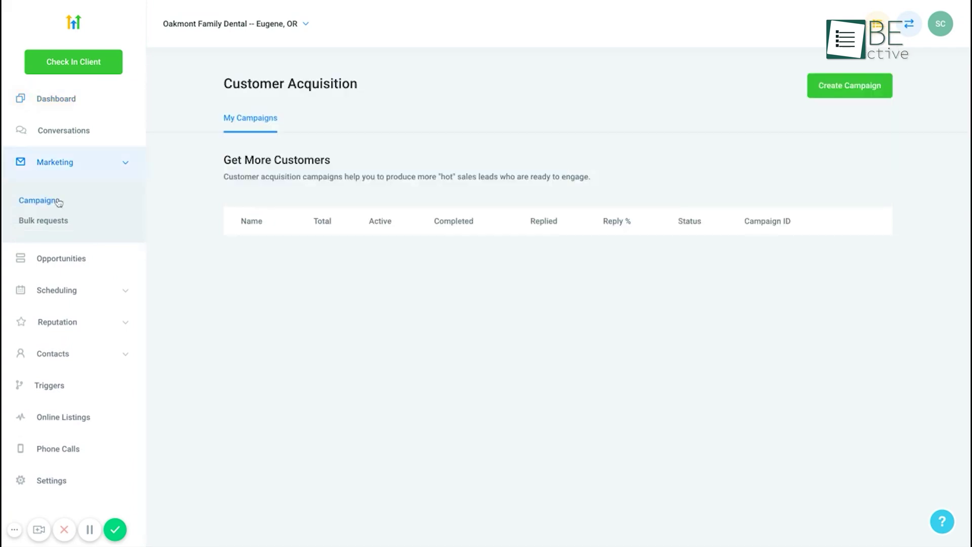
Create a new campaign and add a saved SMS text message event to it.
left_click(834, 92)
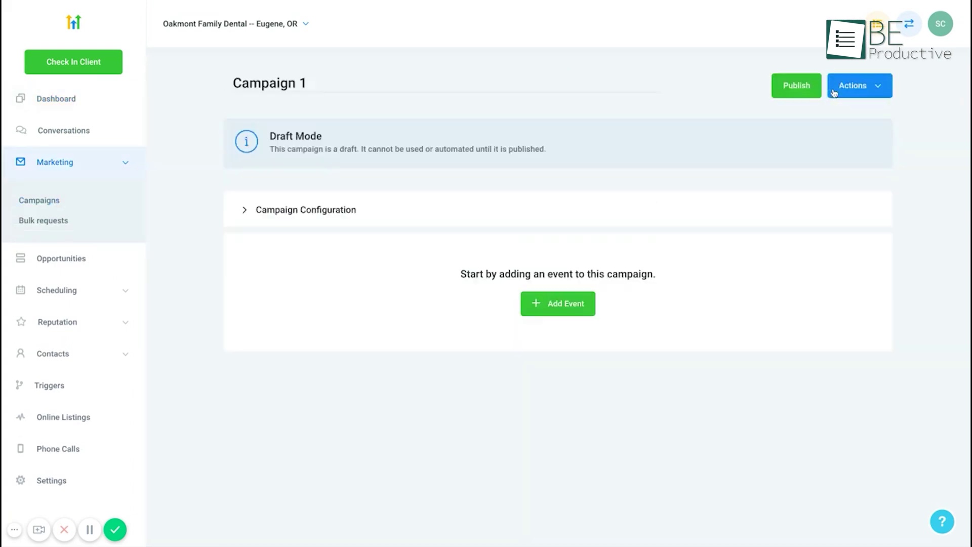
type("My First Campai")
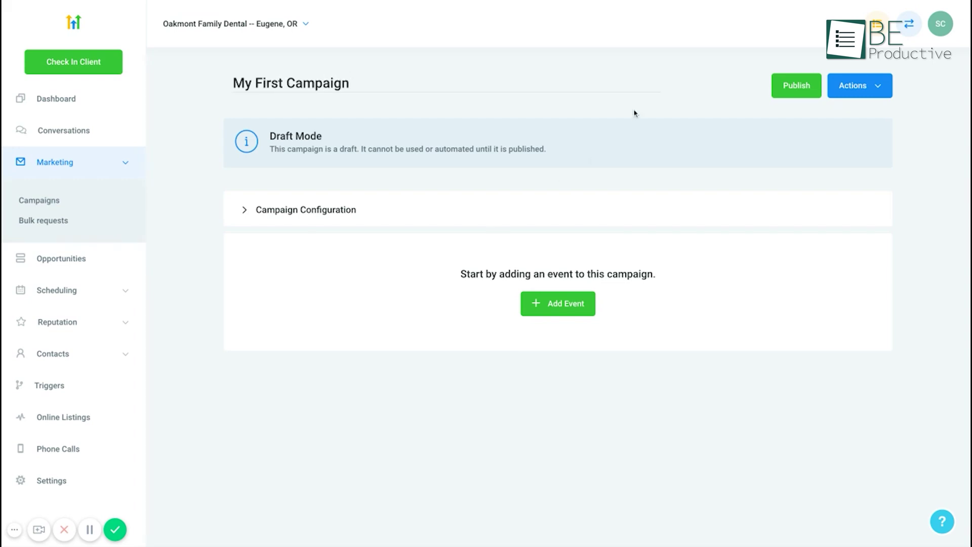
left_click(547, 310)
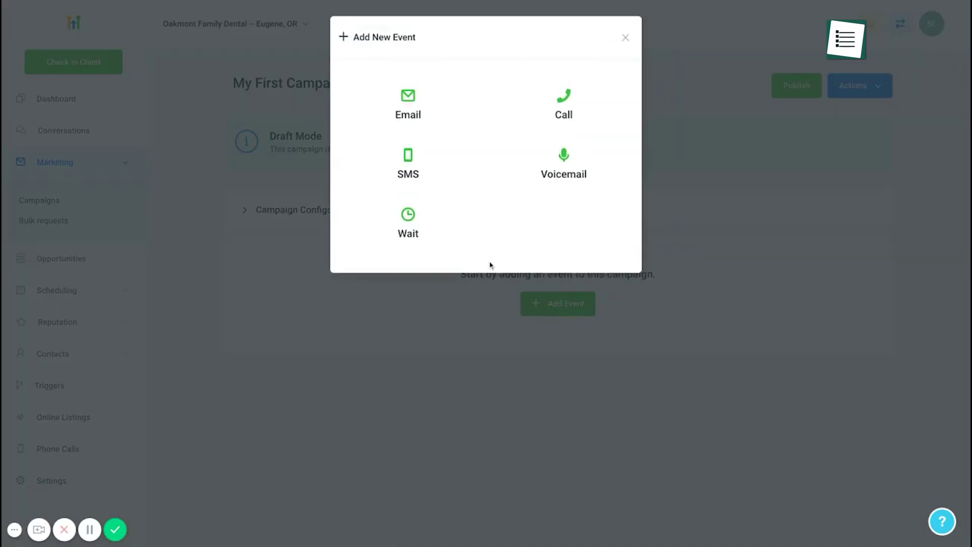
left_click(411, 158)
type("Hey thanks for subscribing to my amazing offer")
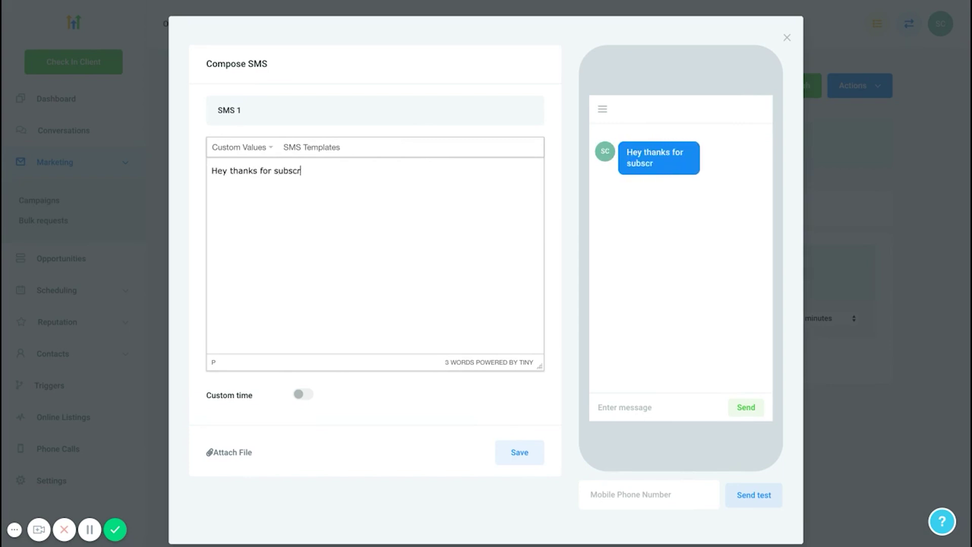
type(", I would like to g")
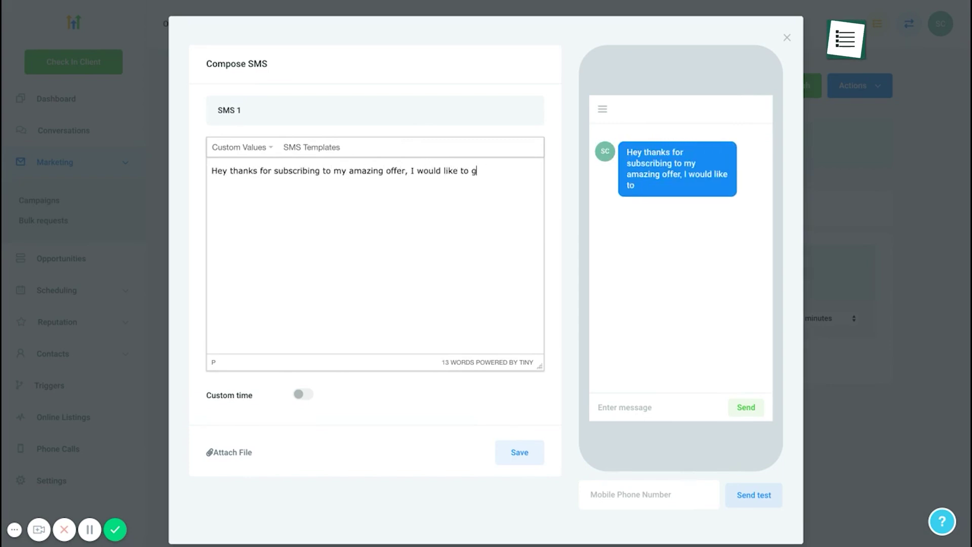
type("et you all scheduled in, is now a good time to b")
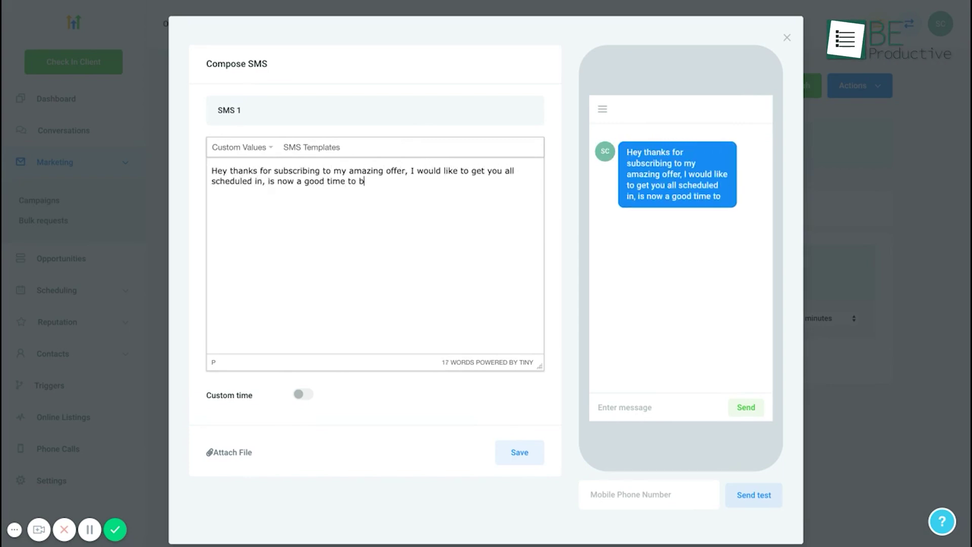
type("ook appointment?")
left_click(520, 452)
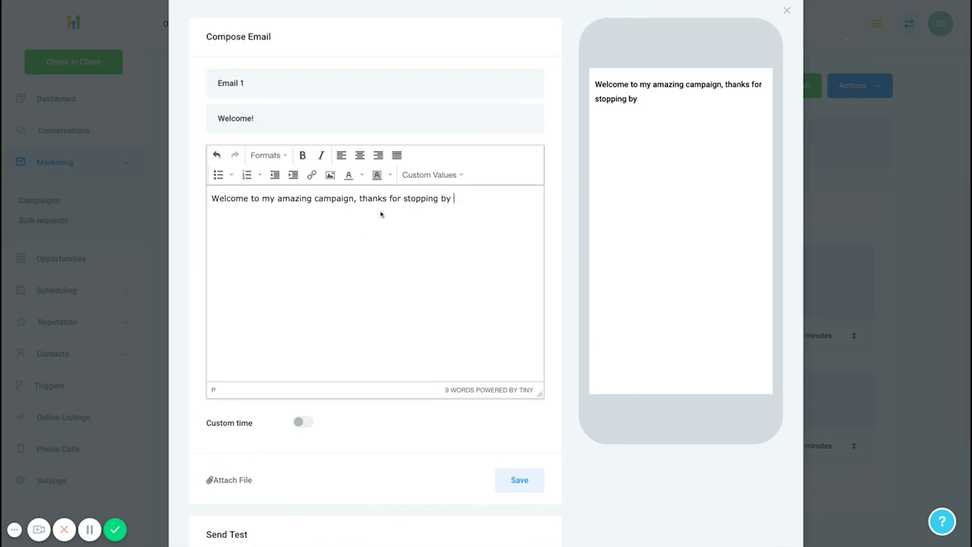
Insert a contact field into the email, then schedule drip sending from December 18, 2020.
left_click(432, 176)
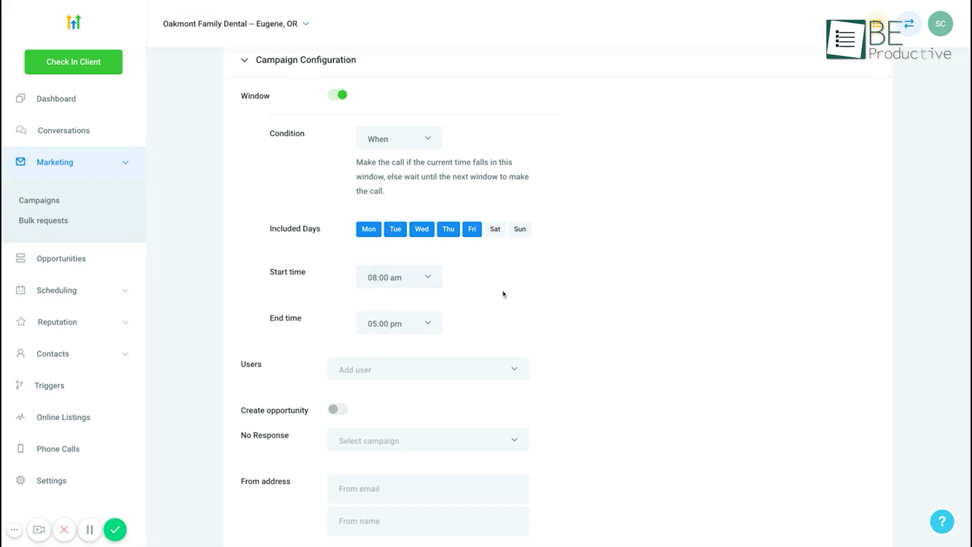
scroll(585, 310, "down", 3)
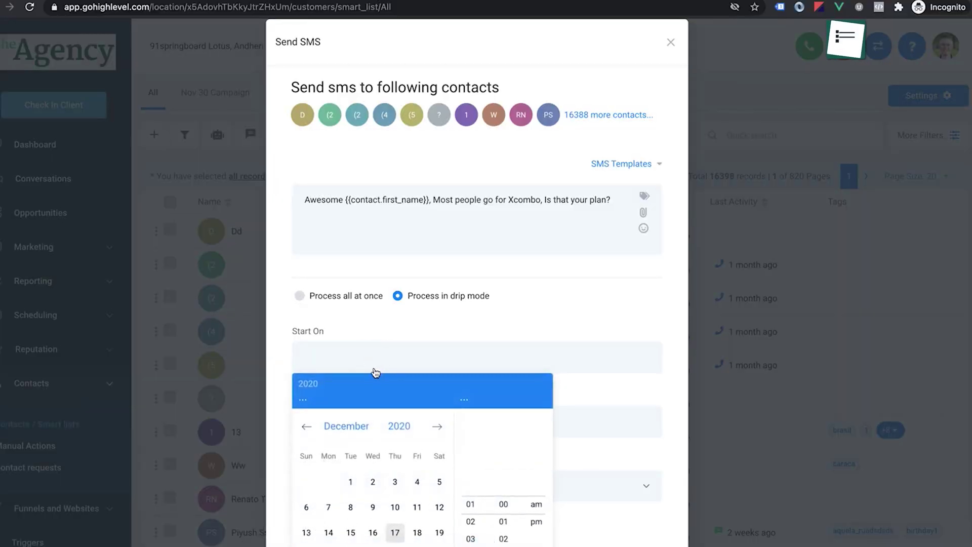
left_click(417, 532)
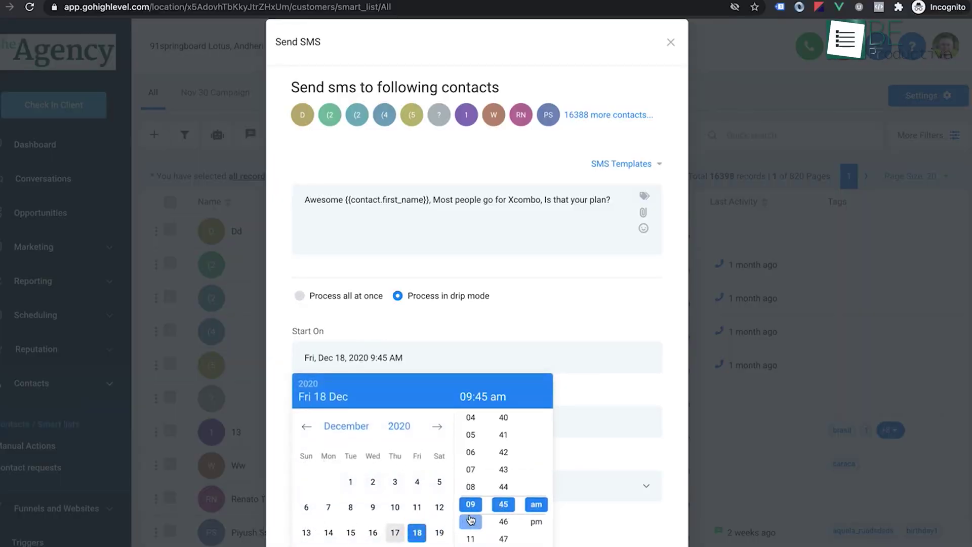
scroll(460, 470, "up", 1)
scroll(508, 469, "up", 6)
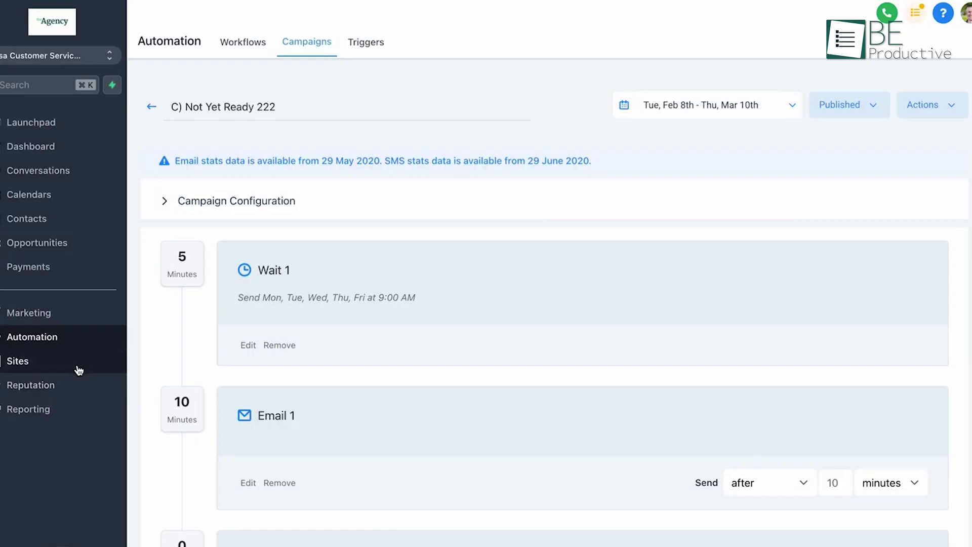
Open the $150 Off Claim trigger and view its duplicate and delete options.
left_click(308, 41)
left_click(366, 42)
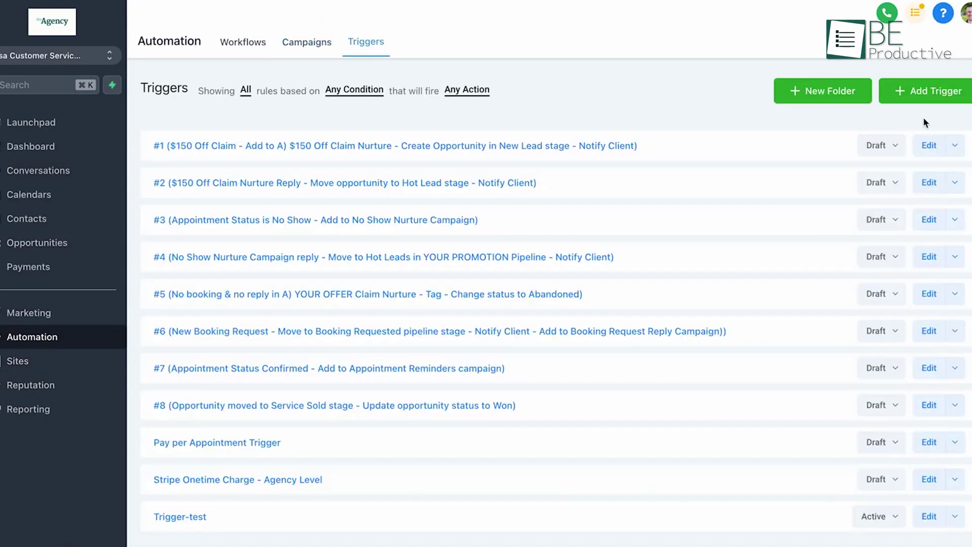
left_click(429, 146)
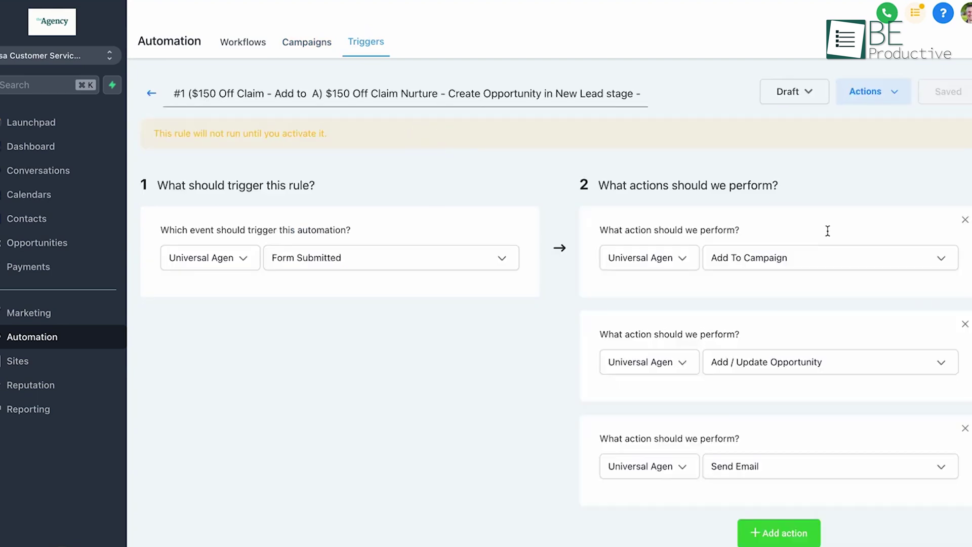
left_click(863, 92)
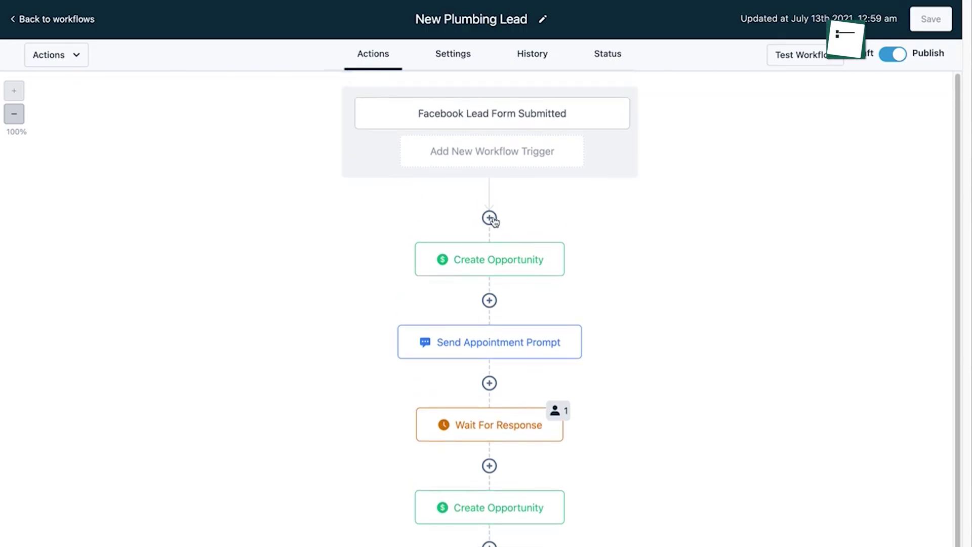
Search contact actions for a new workflow step, then browse all workflows and the Other Workflows folder.
left_click(490, 219)
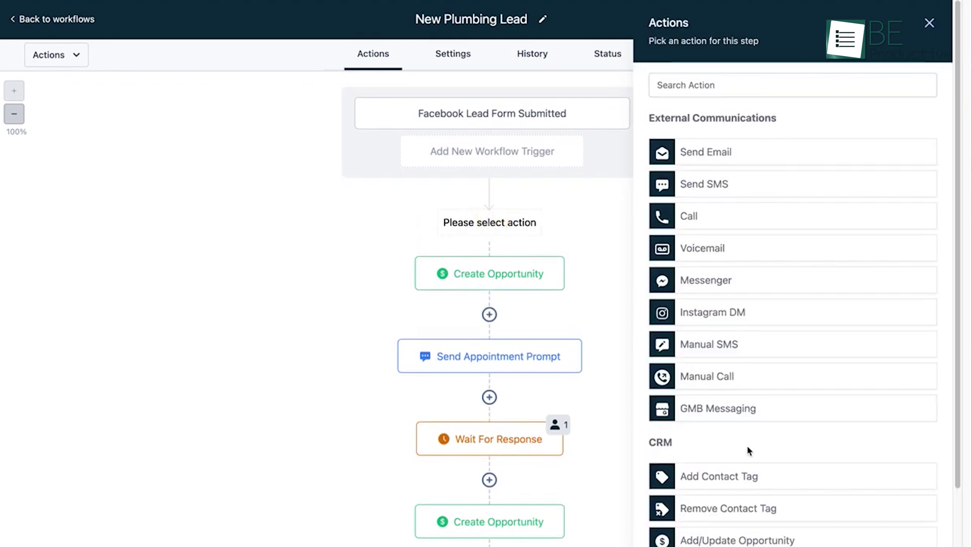
left_click(714, 84)
type("contac")
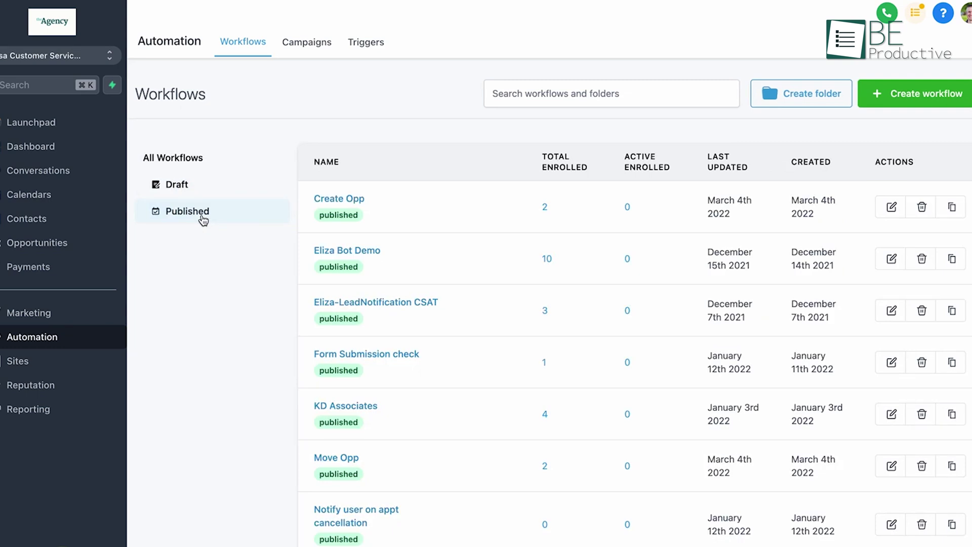
left_click(197, 160)
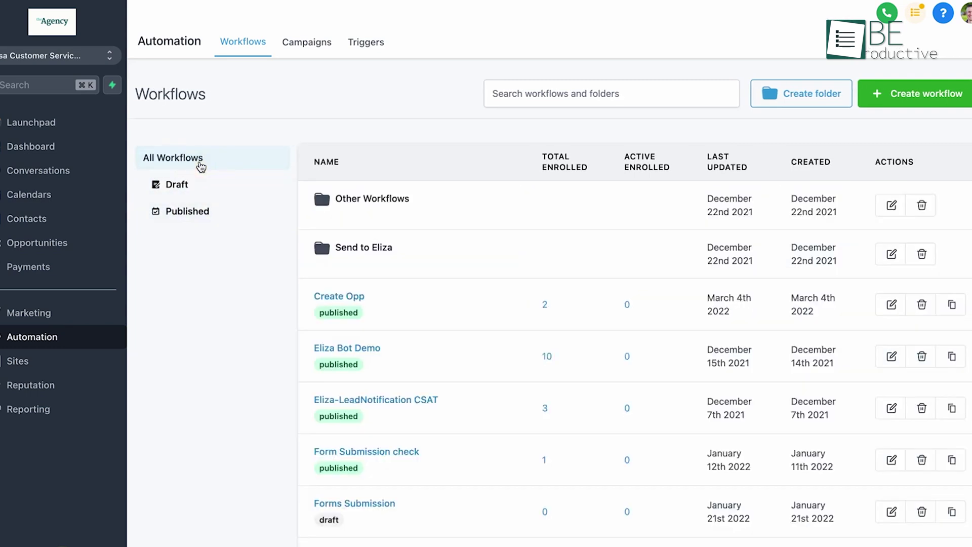
left_click(395, 199)
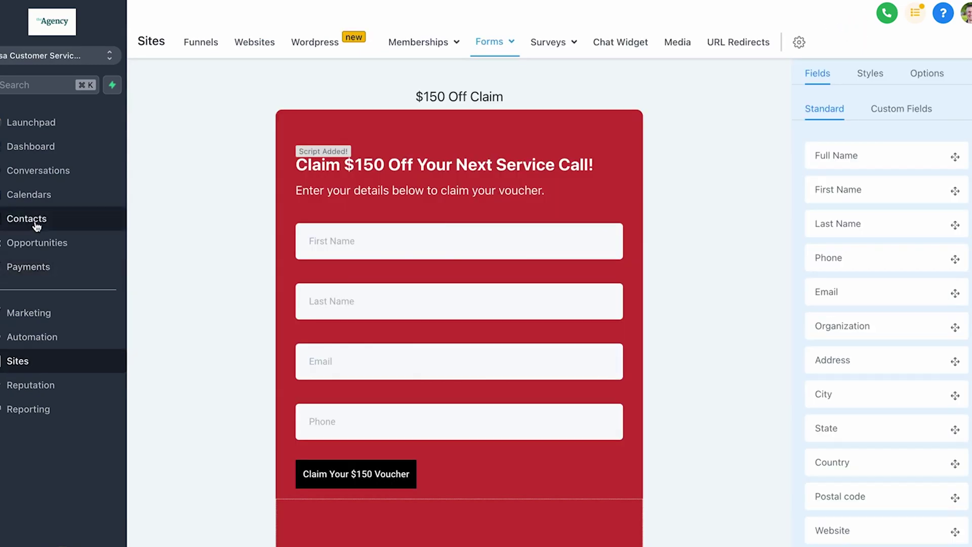
left_click(35, 221)
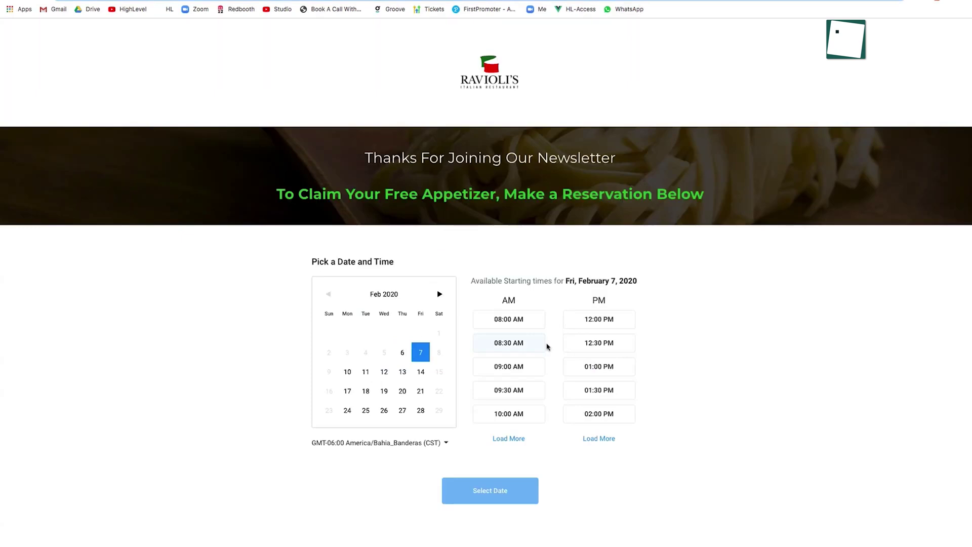
Book Ravioli's 01:30 PM Friday February 7 slot and view the appointment status options.
left_click(600, 390)
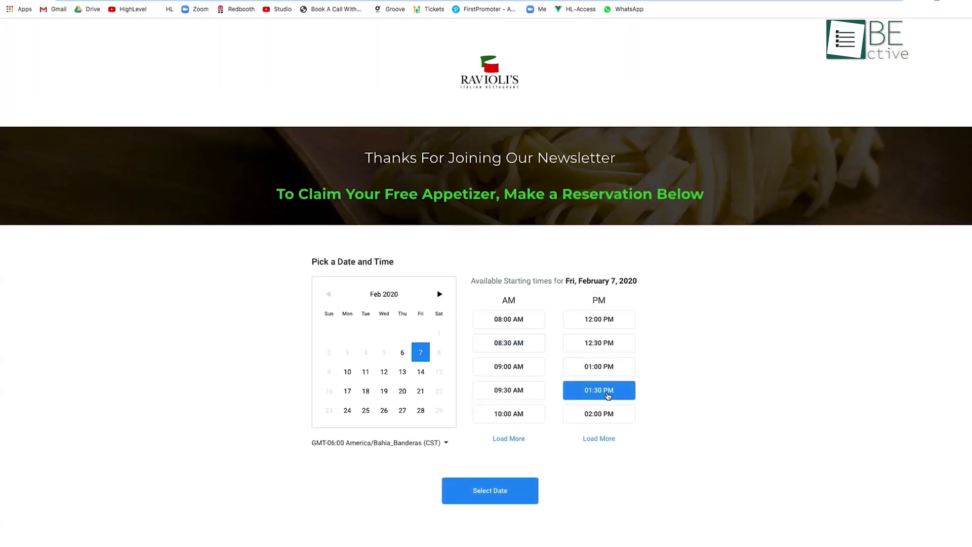
left_click(513, 481)
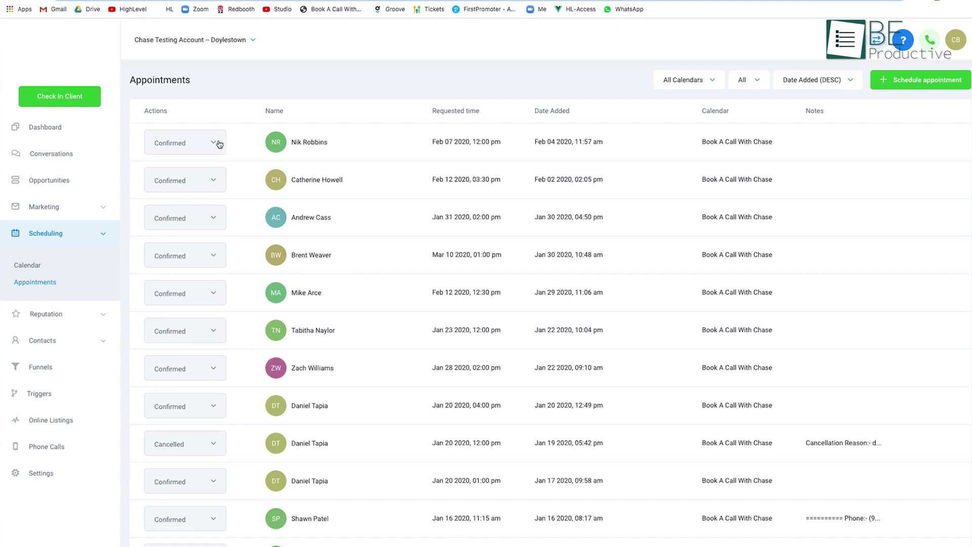
left_click(216, 143)
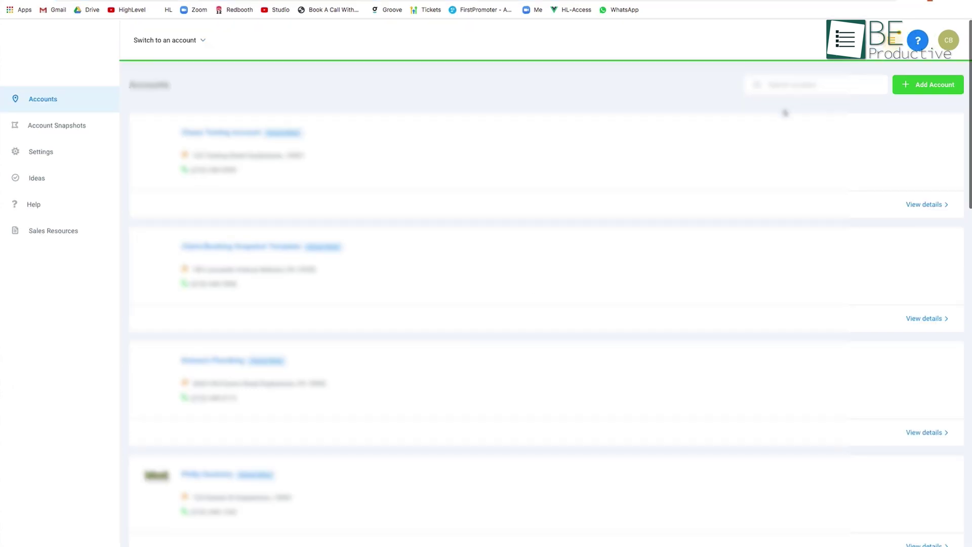
scroll(578, 189, "down", 3)
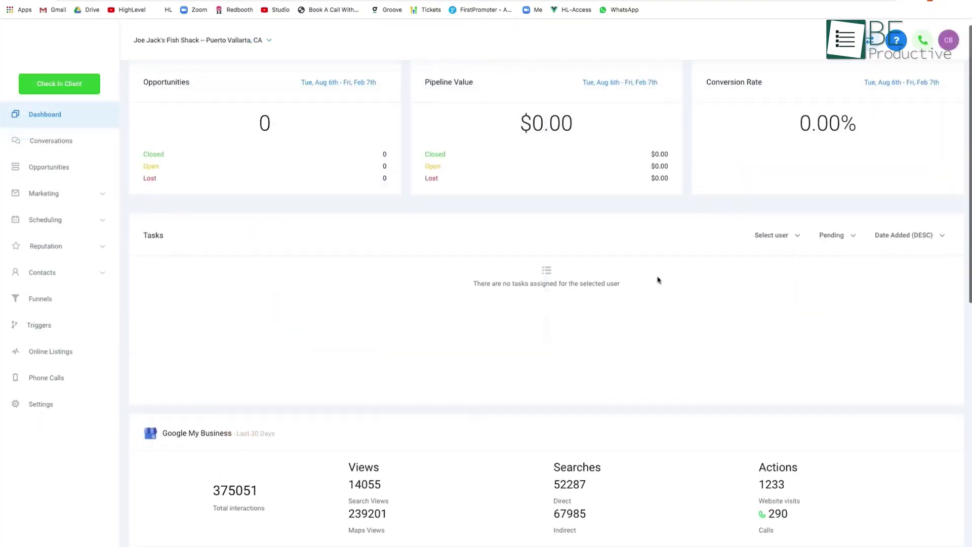
scroll(658, 279, "down", 2)
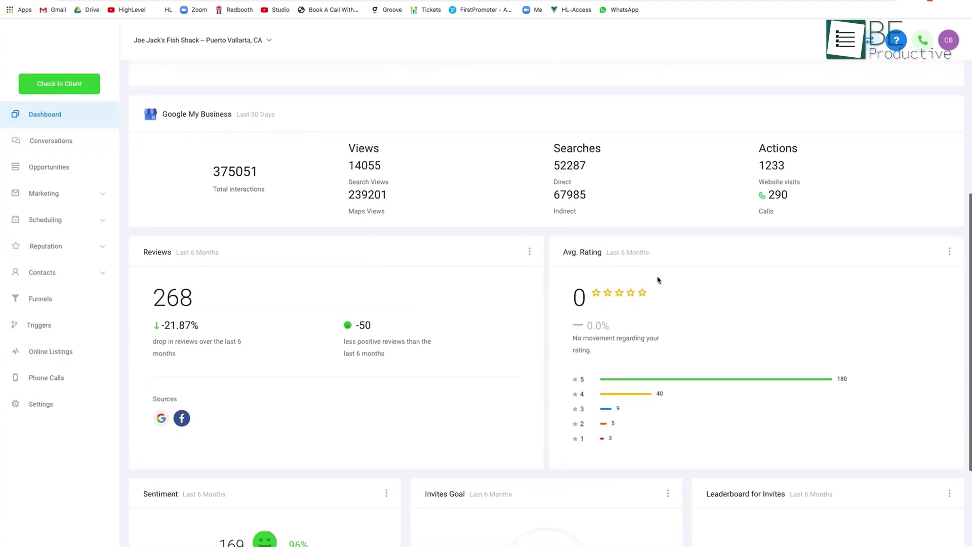
scroll(658, 279, "down", 1)
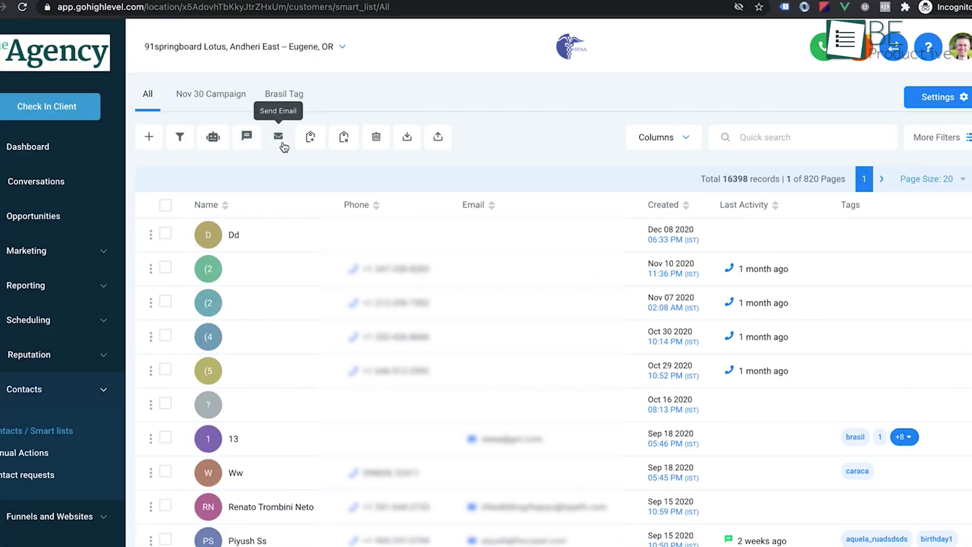
Add all 16398 contacts to a campaign and open the C) Not Yet Ready 222 campaign.
left_click(166, 206)
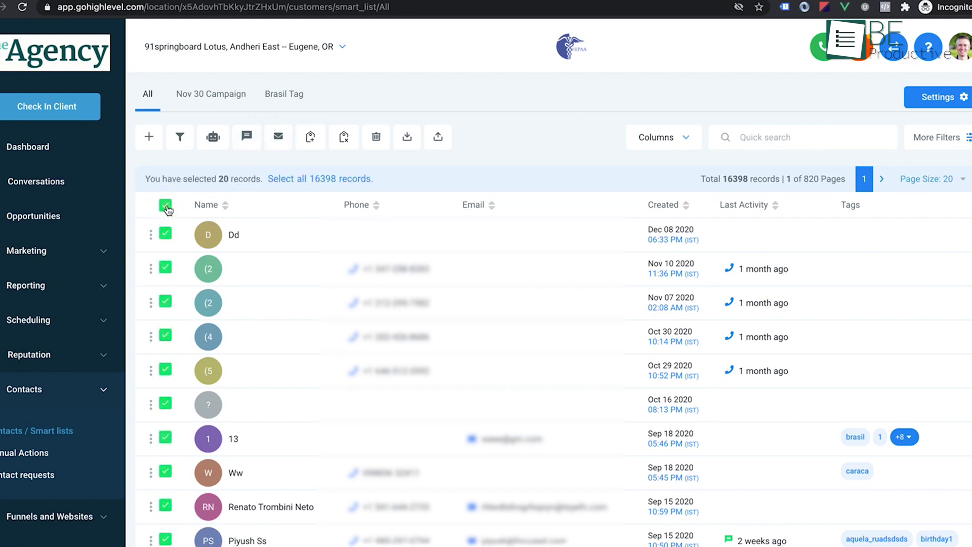
left_click(343, 179)
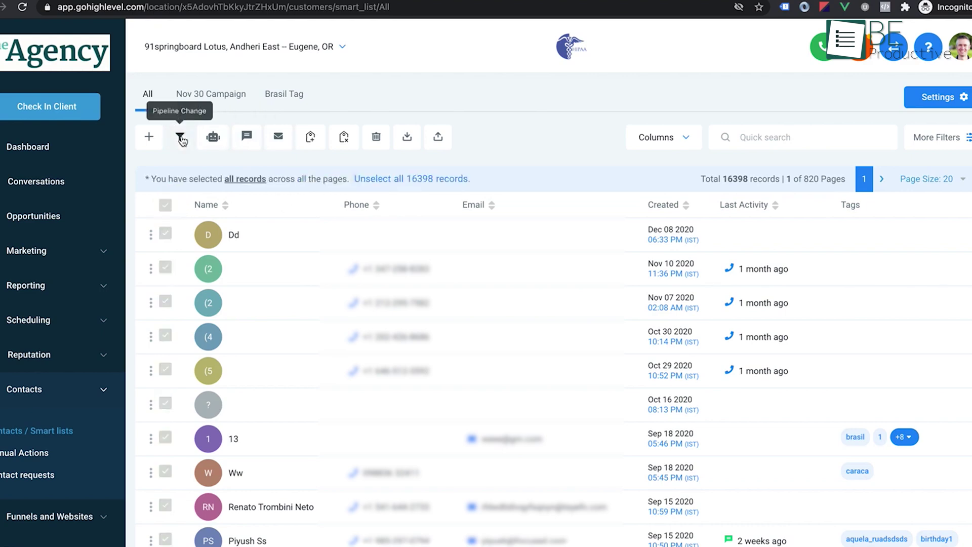
left_click(213, 138)
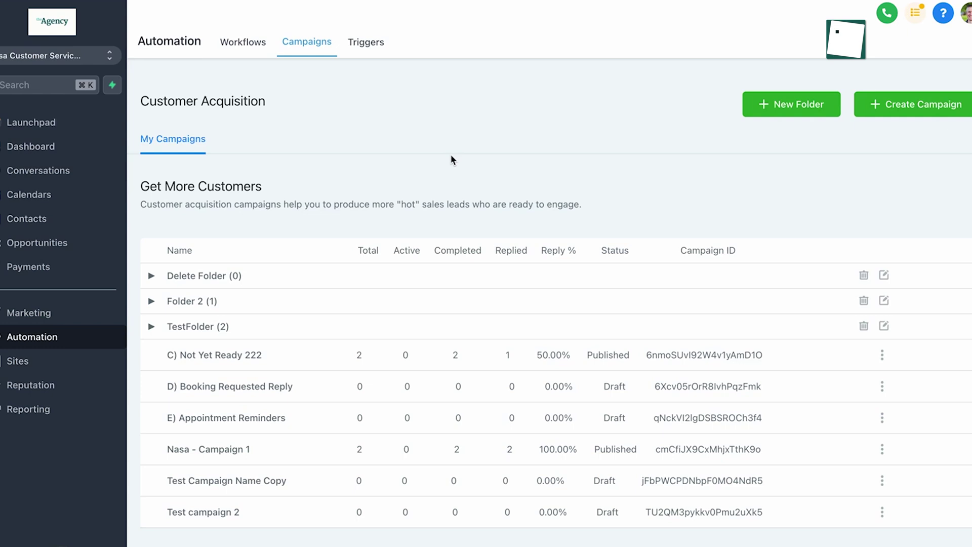
left_click(362, 360)
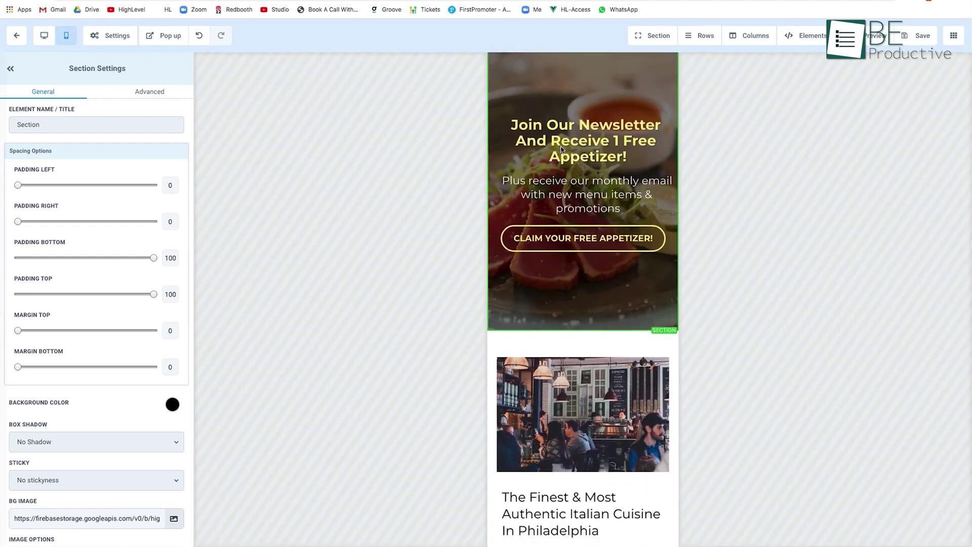
scroll(560, 150, "down", 3)
scroll(561, 149, "up", 6)
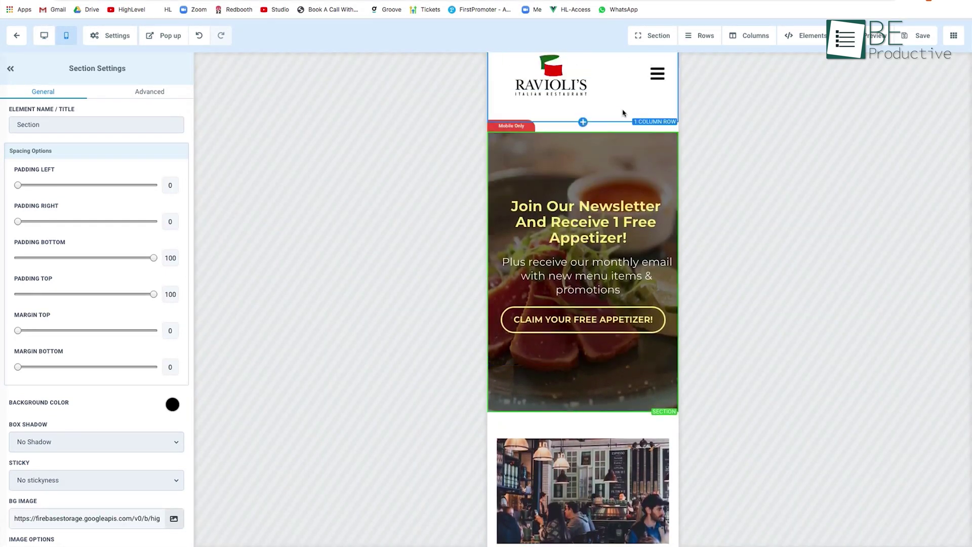
Select the Ravioli's mobile navigation menu, then switch the preview to desktop view.
left_click(657, 74)
left_click(44, 35)
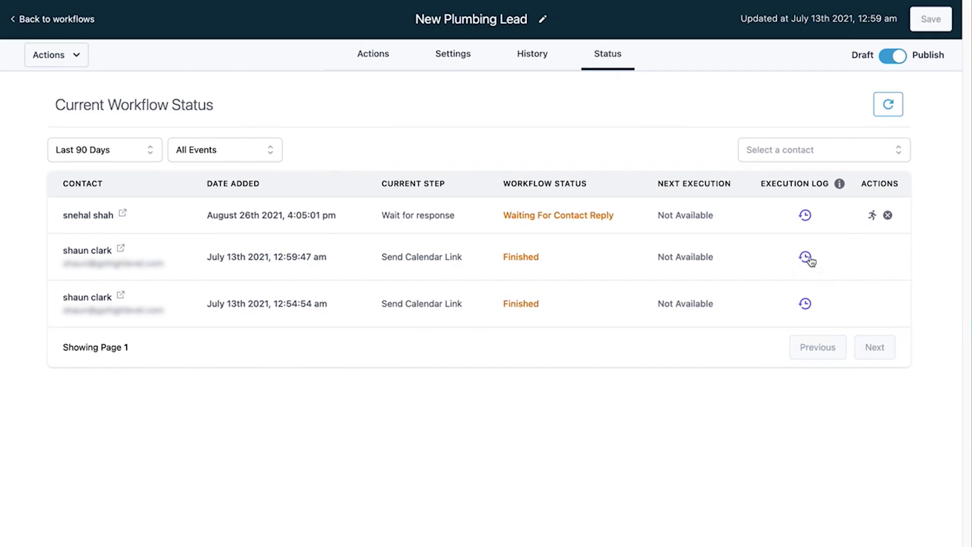
Inspect a finished New Plumbing Lead run's log and its Condition step's schedule-yes details.
left_click(806, 256)
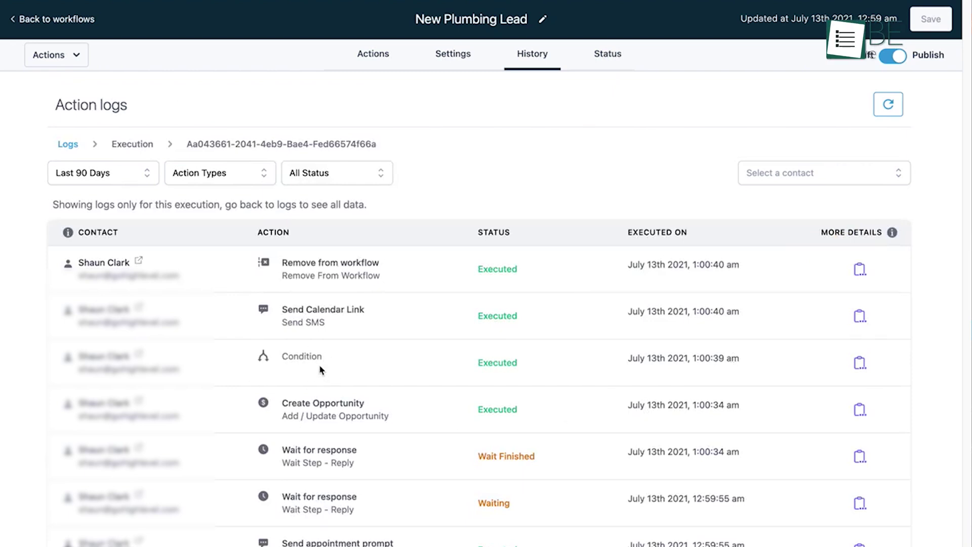
left_click(859, 362)
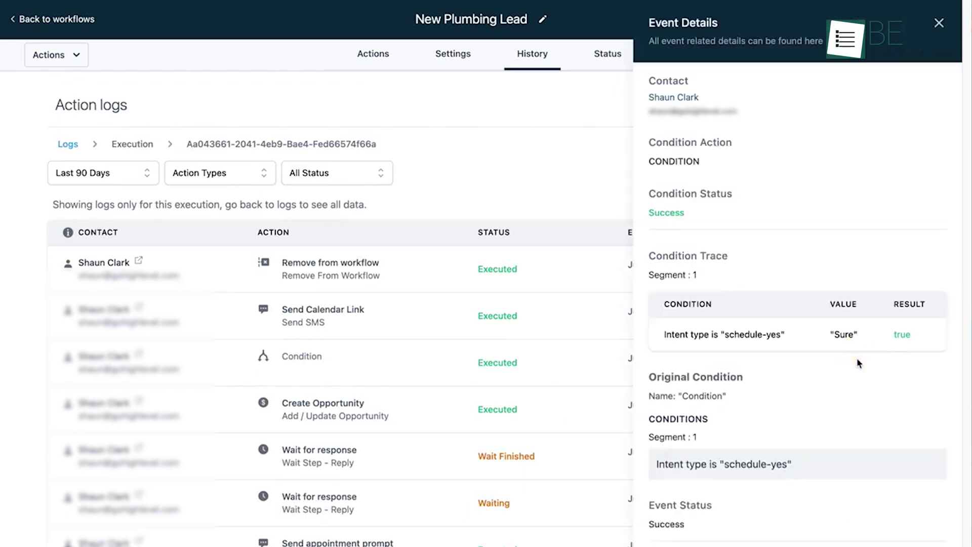